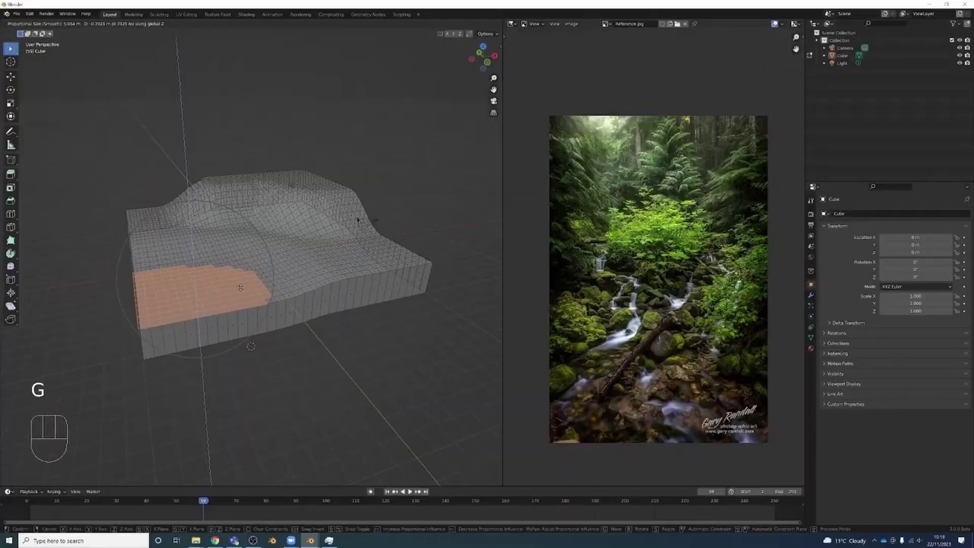
# - Move areas of the gridded terrain mesh vertically along global Z using smooth proportional editing
pyautogui.press('g')
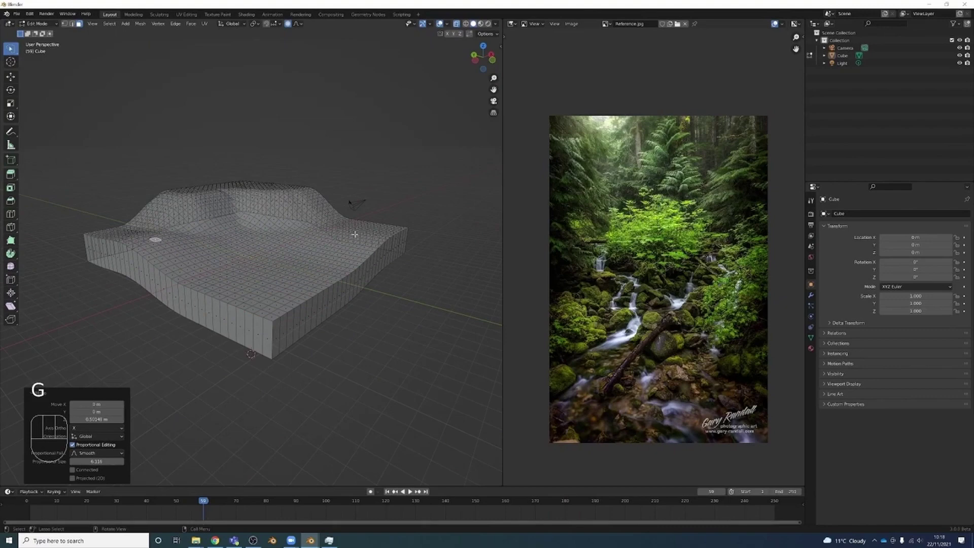
pyautogui.press('g')
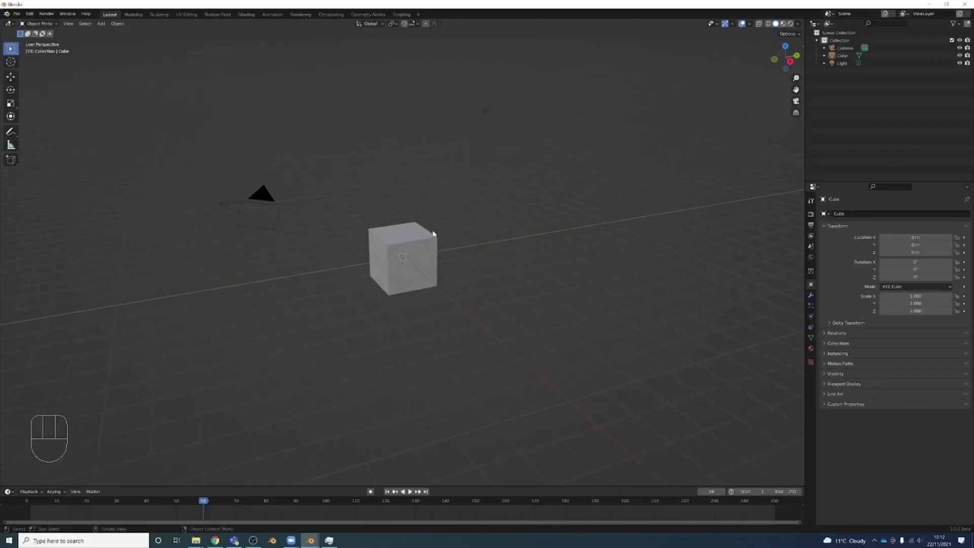
# - Switch to Chrome and save the Mount Hood National Forest stream picture from the image results as a reference
pyautogui.click(215, 540)
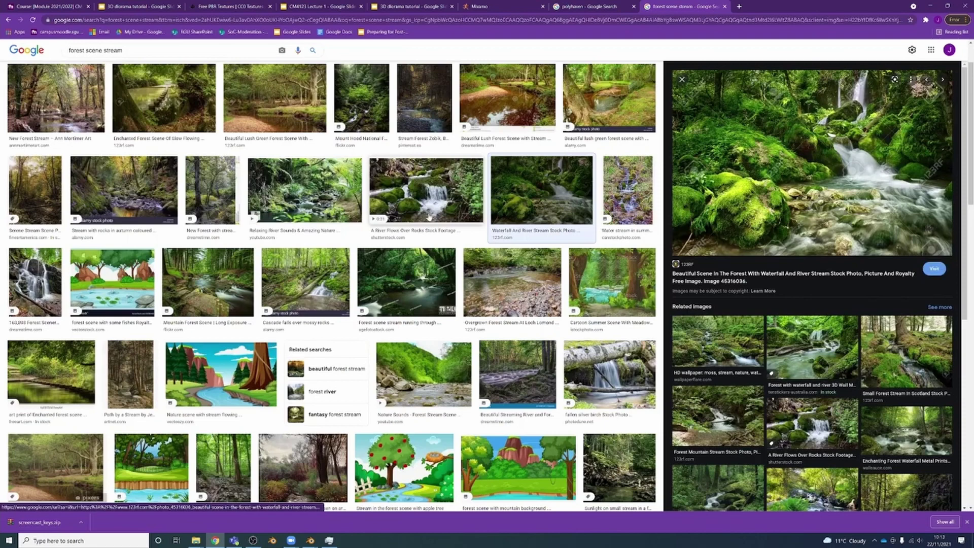
pyautogui.scroll(1, 277, 270)
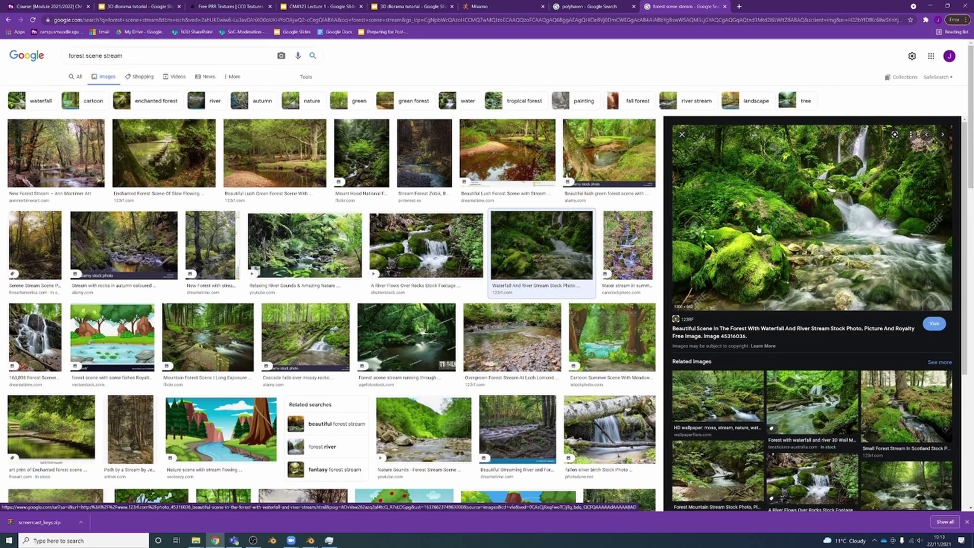
pyautogui.click(343, 147)
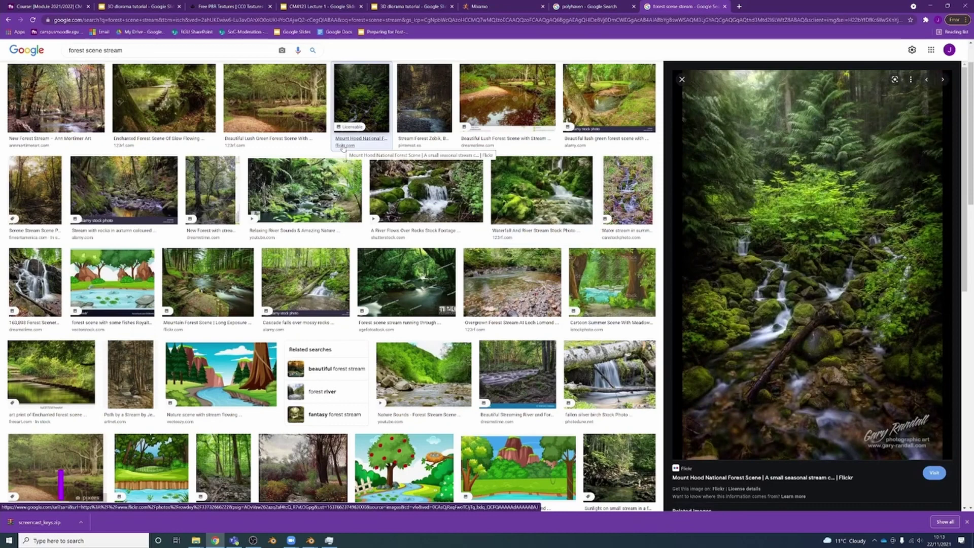
pyautogui.rightClick(827, 222)
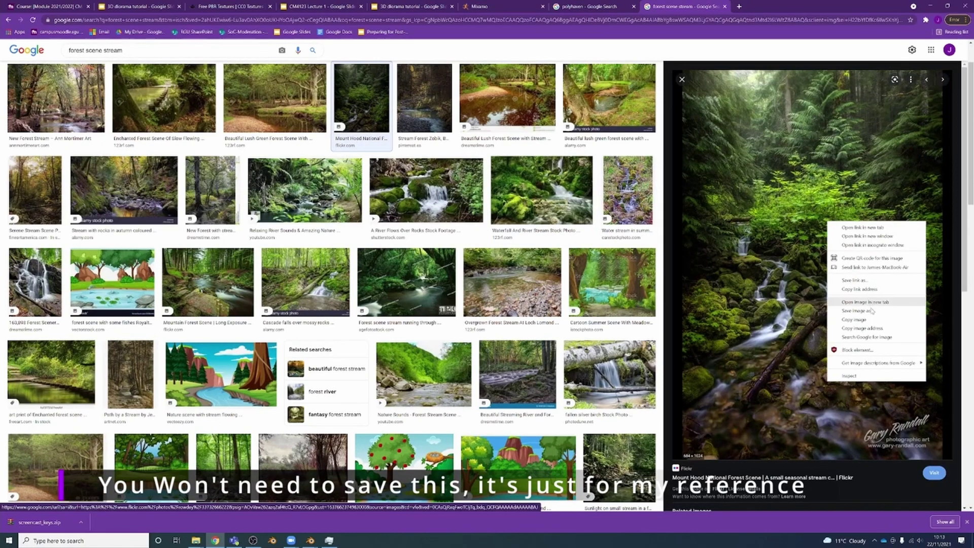
pyautogui.click(857, 310)
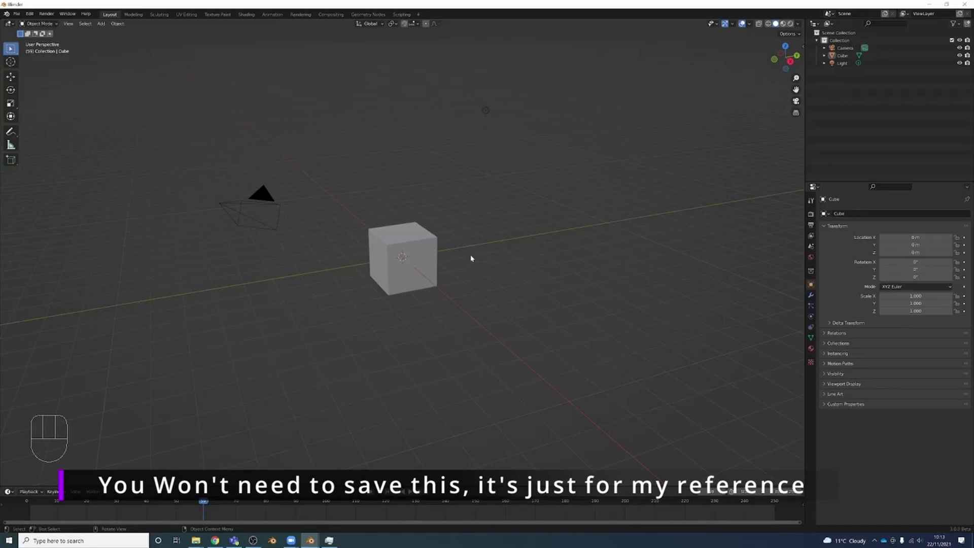
# - Open Reference.jpg in an Image Editor split off beside the 3D viewport, with the whole picture in view
pyautogui.moveTo(801, 21); pyautogui.dragTo(503, 23)
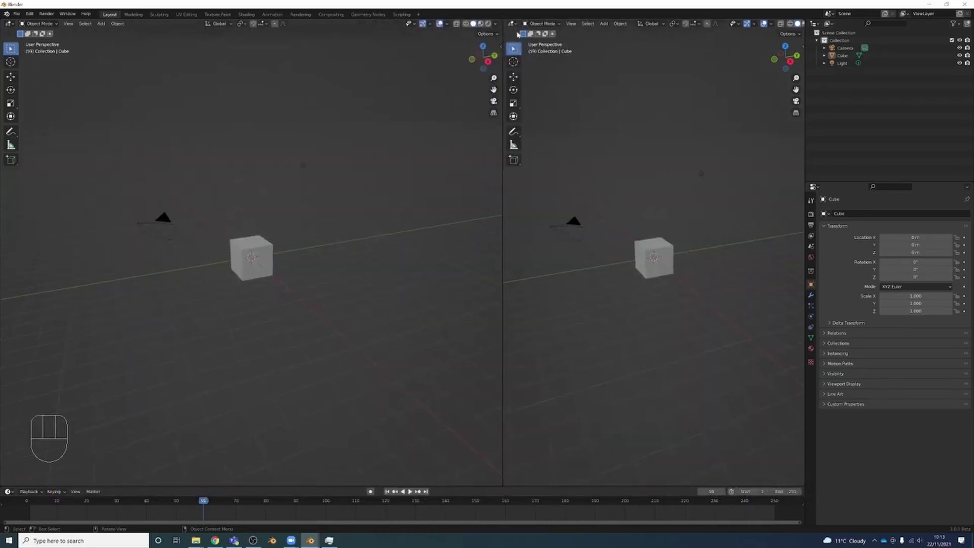
pyautogui.click(513, 24)
pyautogui.click(555, 59)
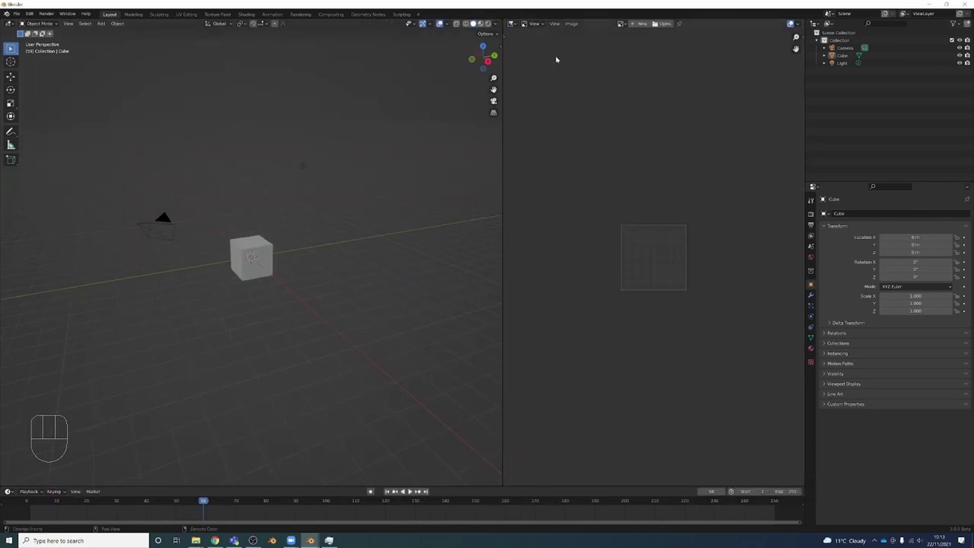
pyautogui.hotkey('alt', 'o')
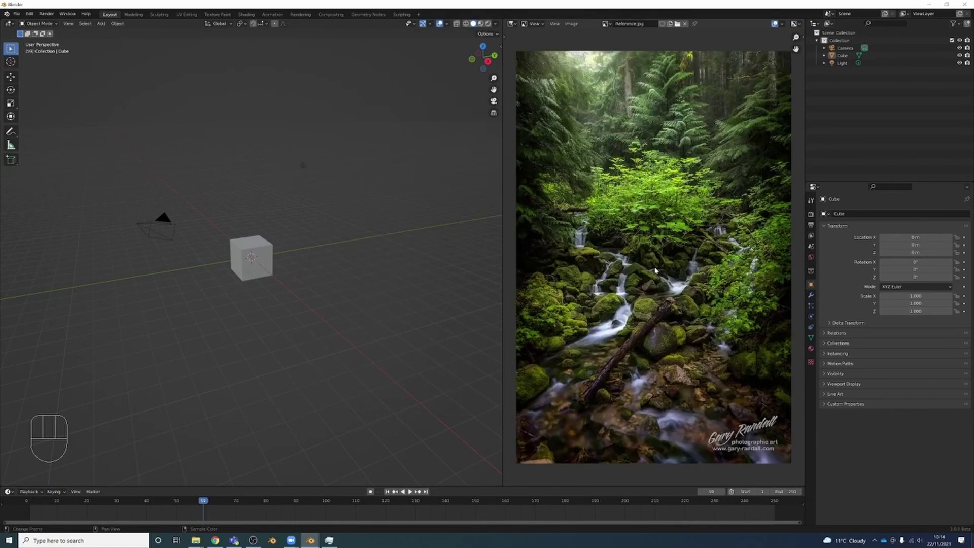
pyautogui.moveTo(655, 271); pyautogui.dragTo(654, 276, button='middle')
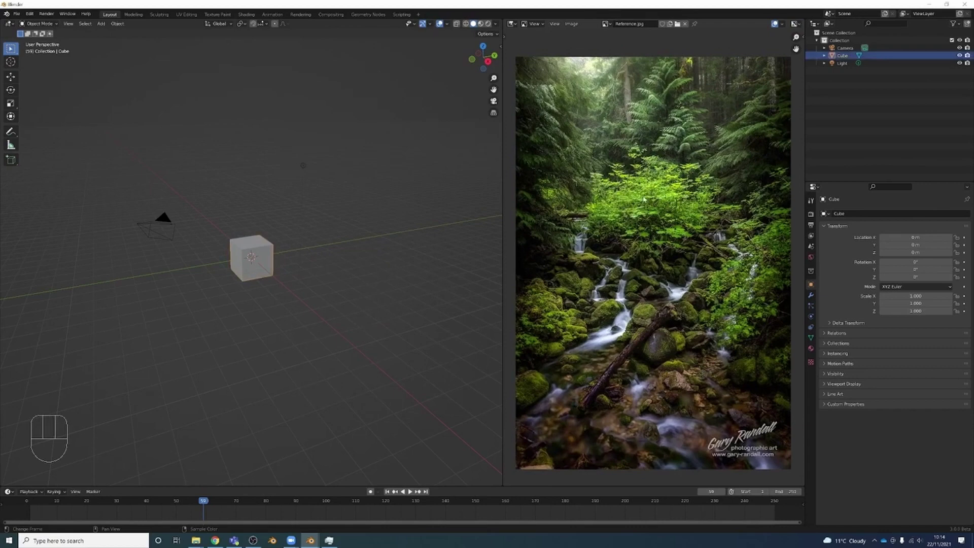
pyautogui.scroll(2, 643, 199)
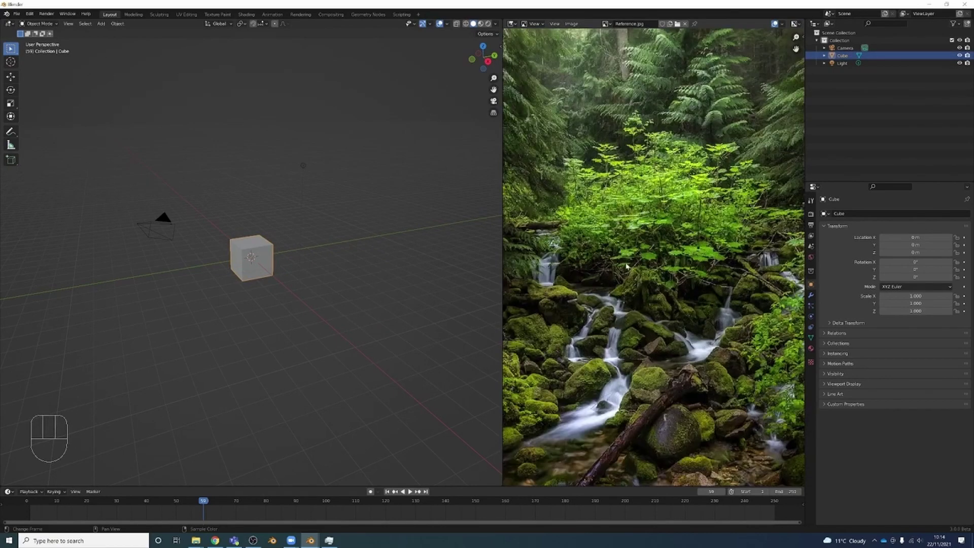
pyautogui.scroll(-3, 627, 266)
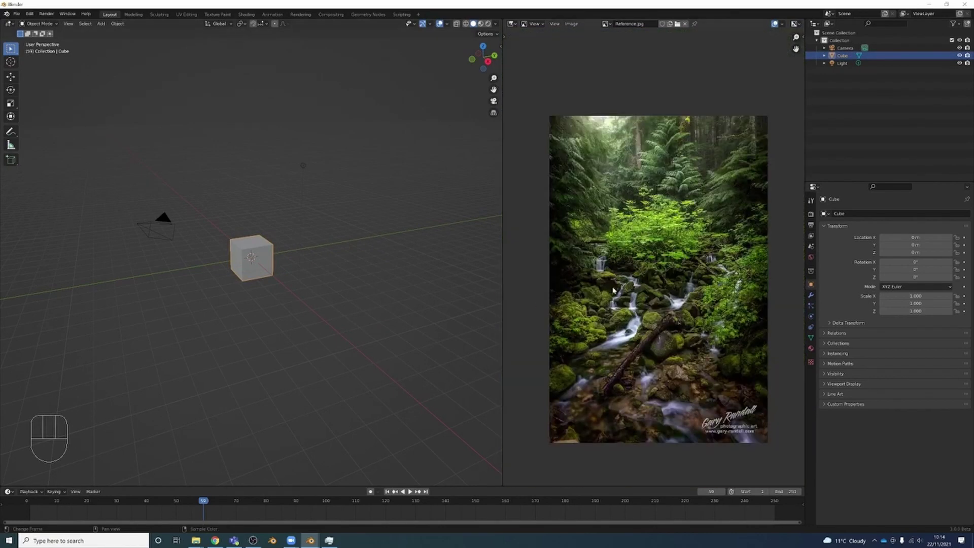
# - Replace the default cube with a new mesh cube of size 20 m
pyautogui.moveTo(325, 254); pyautogui.dragTo(287, 247, button='middle')
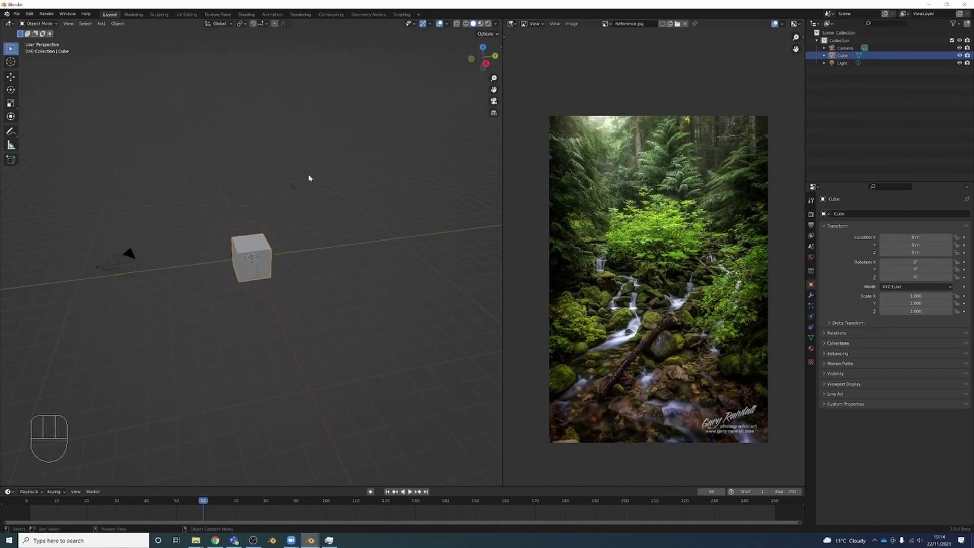
pyautogui.moveTo(271, 258); pyautogui.dragTo(250, 261, button='middle')
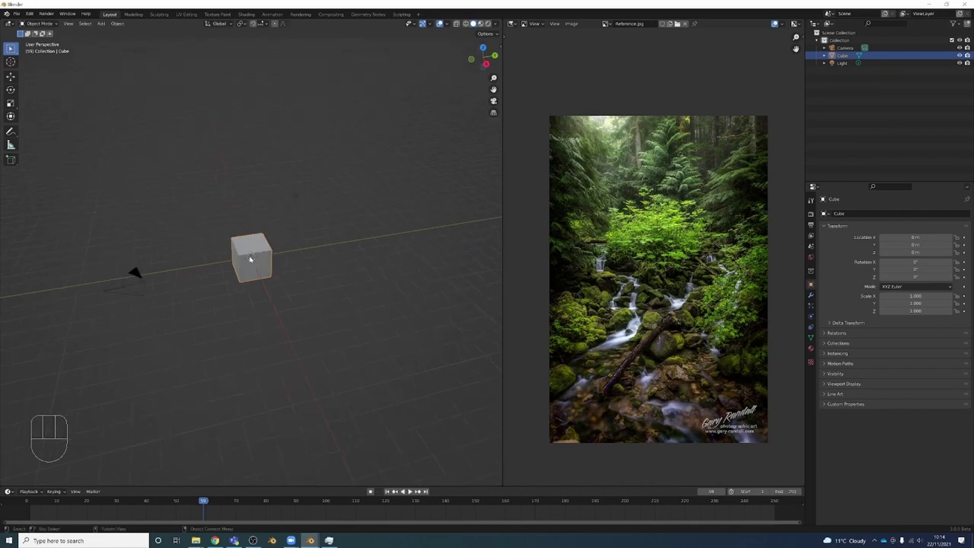
pyautogui.press('Delete')
pyautogui.hotkey('shift', 'a')
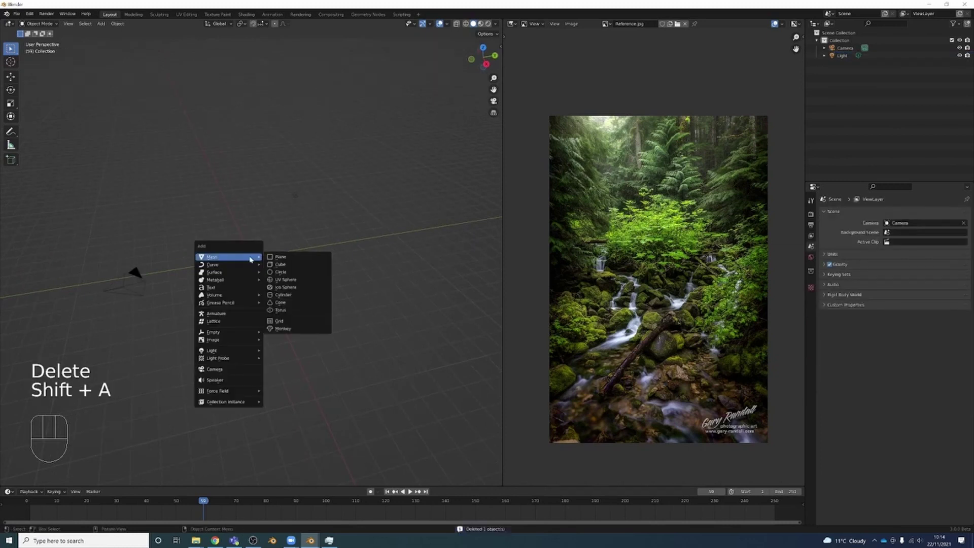
pyautogui.click(278, 264)
pyautogui.click(39, 479)
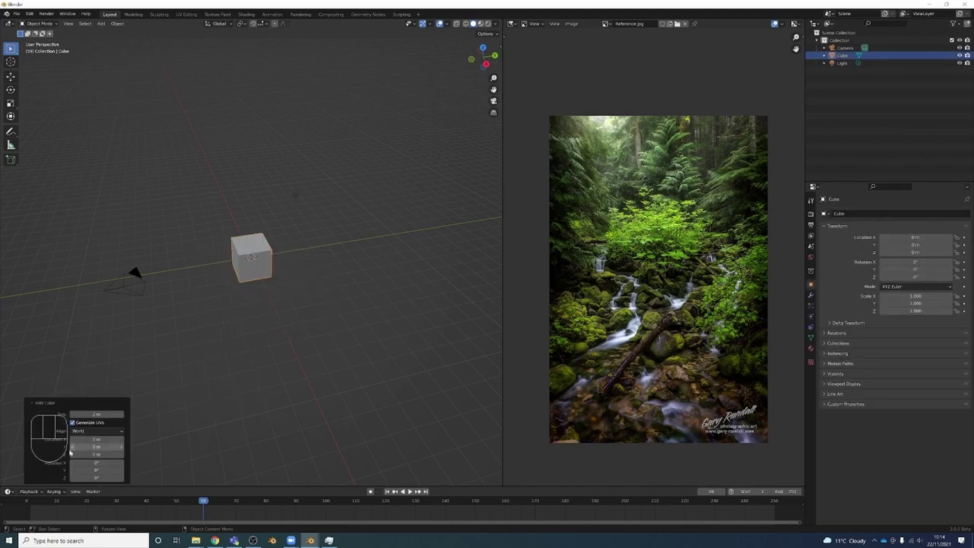
pyautogui.click(90, 414)
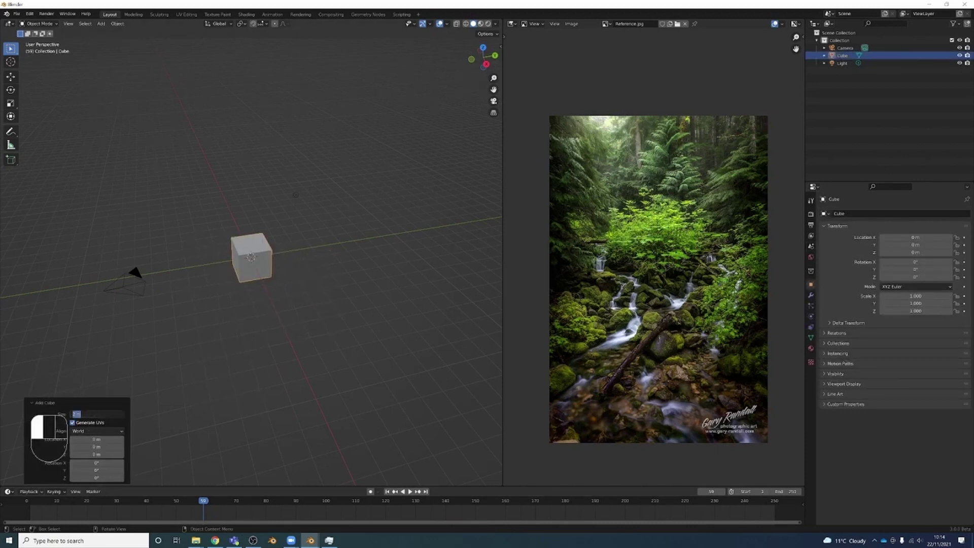
pyautogui.write('20')
pyautogui.press('Return')
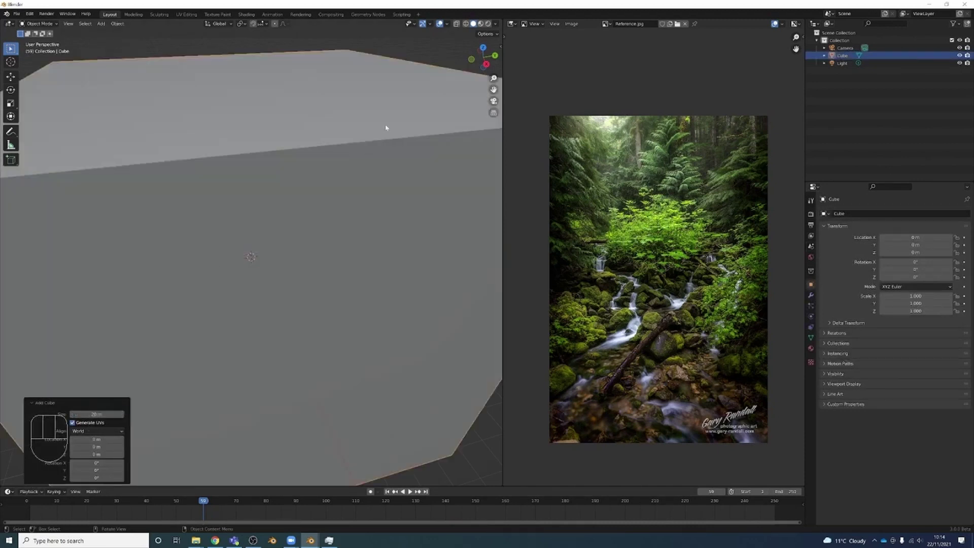
# - Select the cube's bottom vertices in Edit Mode with X-ray on and snap the 3D cursor to the selection
pyautogui.scroll(-4, 331, 163)
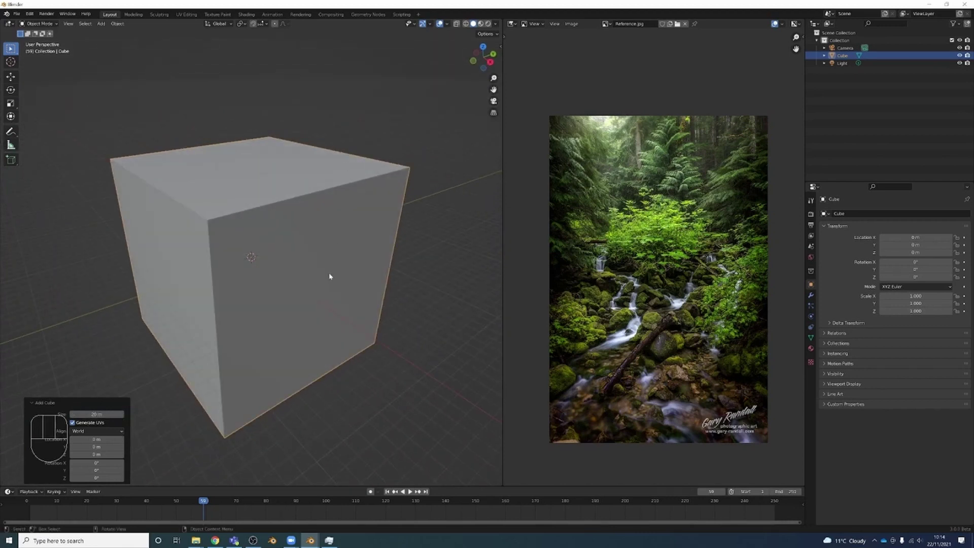
pyautogui.moveTo(331, 276); pyautogui.dragTo(326, 272, button='middle')
pyautogui.press('Tab')
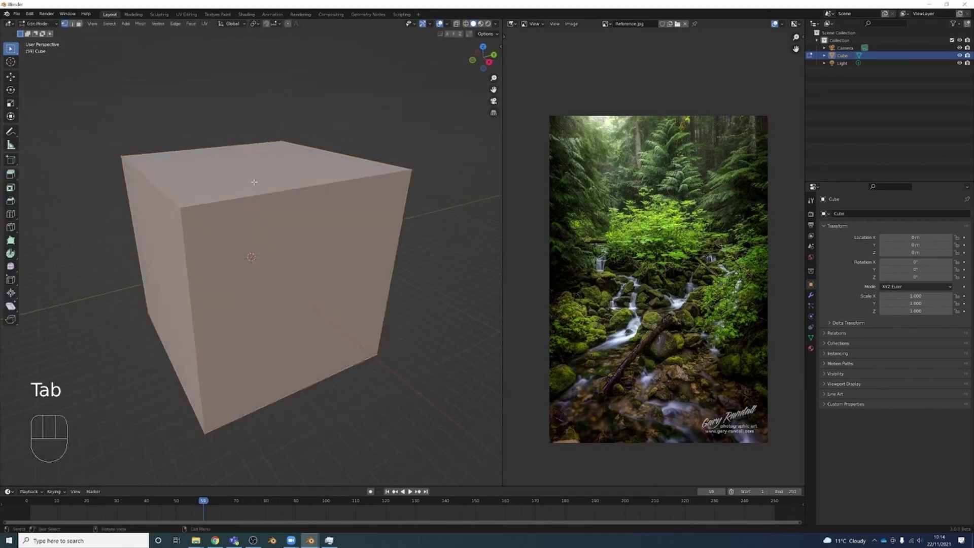
pyautogui.keyDown('alt'); pyautogui.moveTo(283, 247); pyautogui.dragTo(256, 255, button='middle'); pyautogui.keyUp('alt')
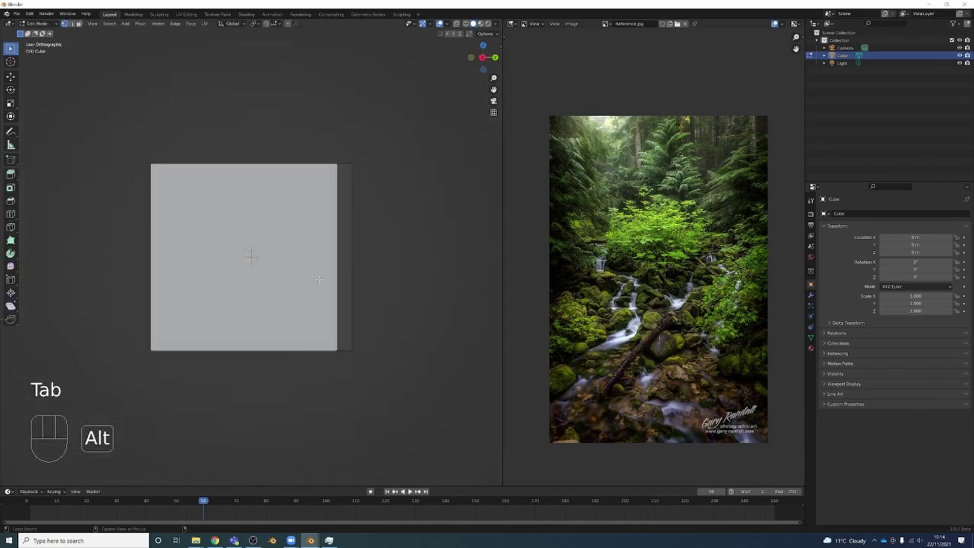
pyautogui.moveTo(302, 287); pyautogui.dragTo(197, 391, button='middle')
pyautogui.hotkey('alt', 'z')
pyautogui.press('1')
pyautogui.moveTo(93, 437); pyautogui.dragTo(398, 303)
pyautogui.scroll(-3, 449, 274)
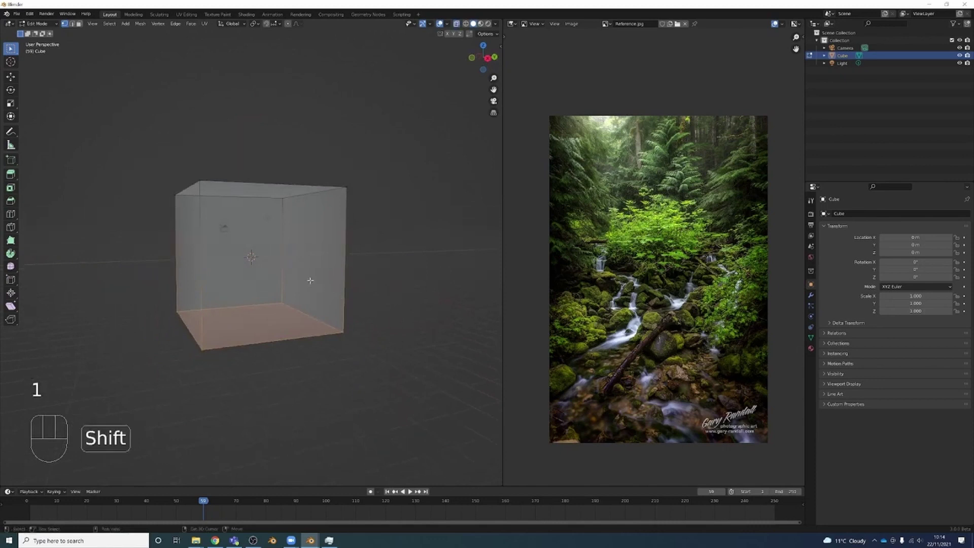
pyautogui.hotkey('shift', 's')
pyautogui.click(317, 321)
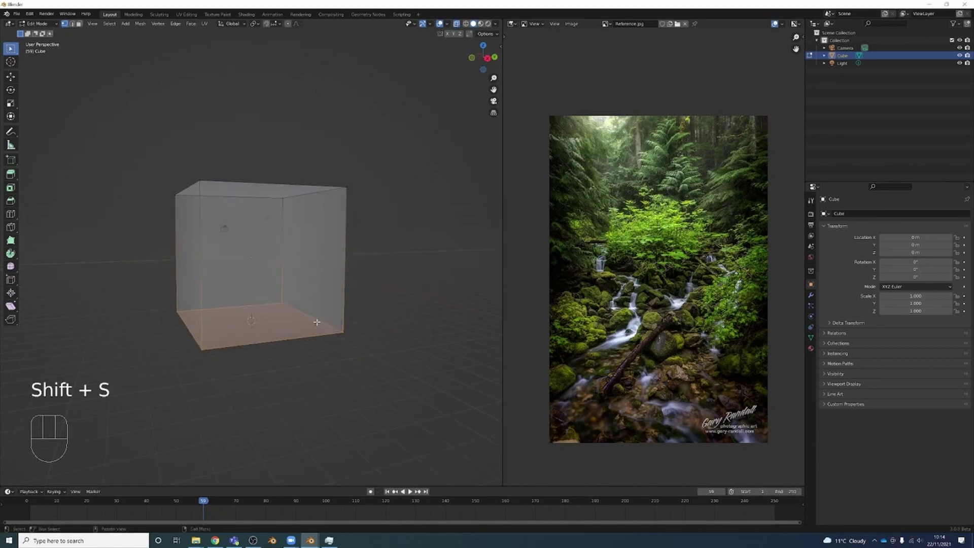
# - Return to Object Mode and set the cube's origin to the 3D cursor
pyautogui.moveTo(268, 329); pyautogui.dragTo(255, 354, button='middle')
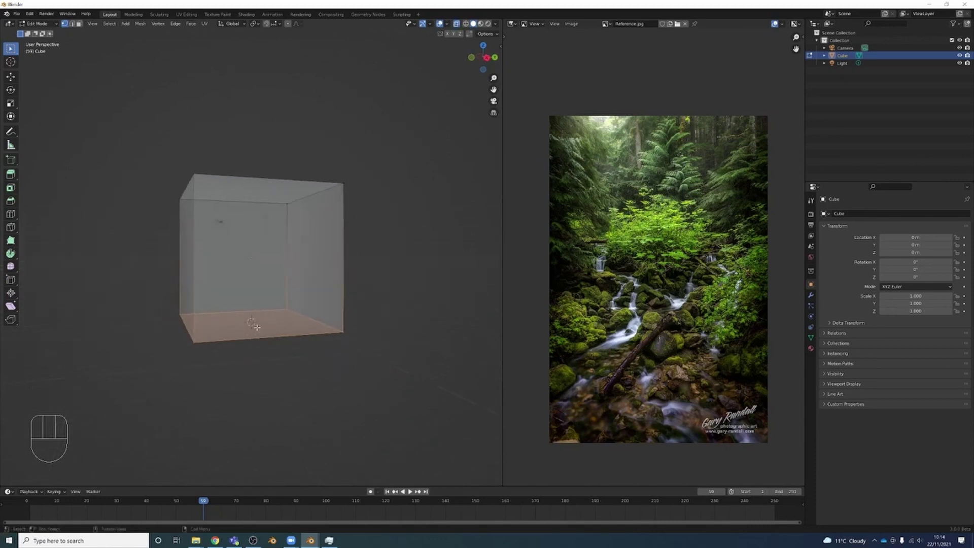
pyautogui.press('Tab')
pyautogui.rightClick(243, 257)
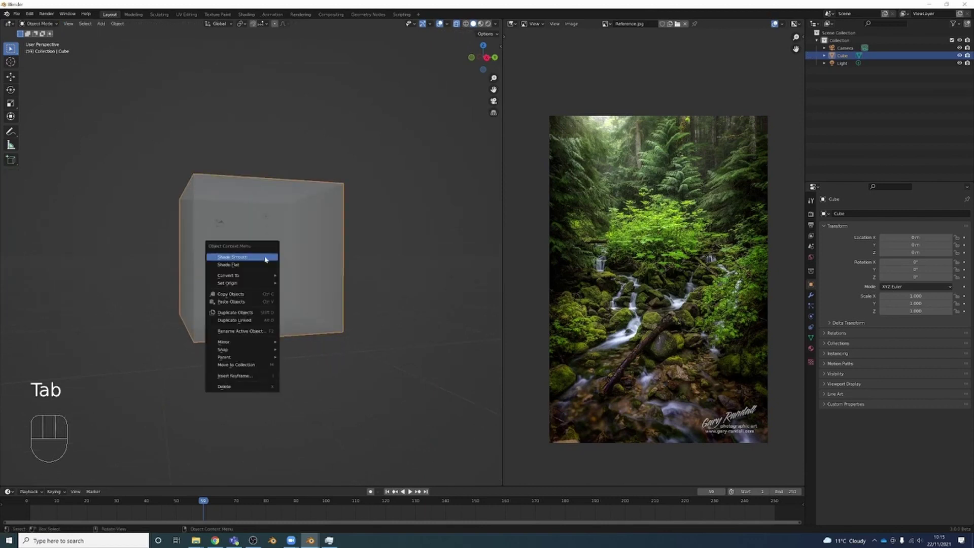
pyautogui.moveTo(260, 278)
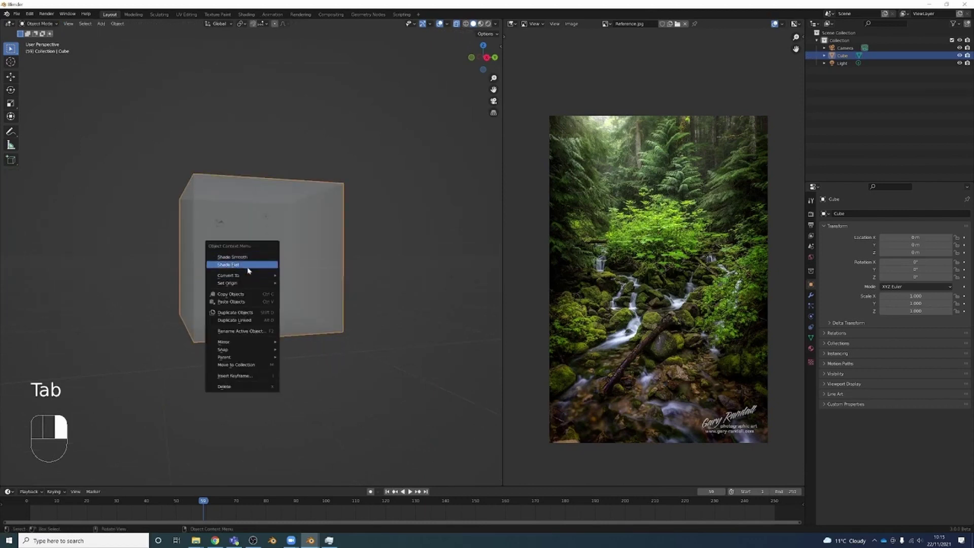
pyautogui.click(339, 302)
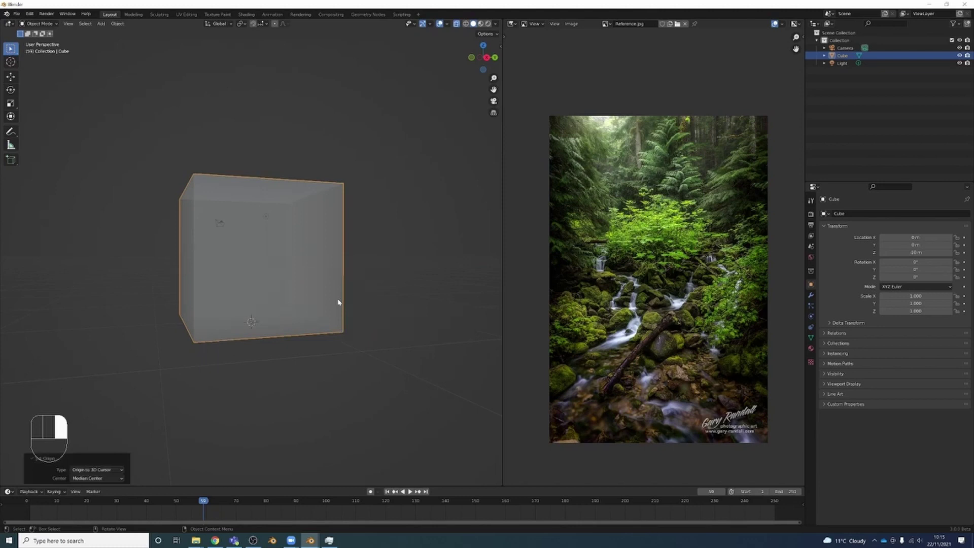
# - Clear the cube's location so its base sits at the world origin, checking it from the side
pyautogui.moveTo(331, 311); pyautogui.dragTo(213, 323, button='middle')
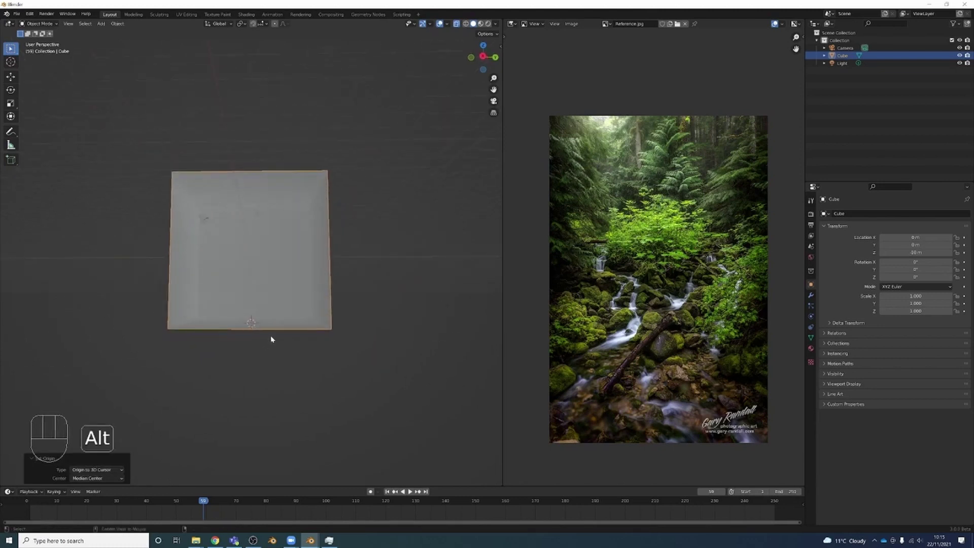
pyautogui.hotkey('alt', 'g')
pyautogui.moveTo(271, 340); pyautogui.dragTo(270, 263, button='middle')
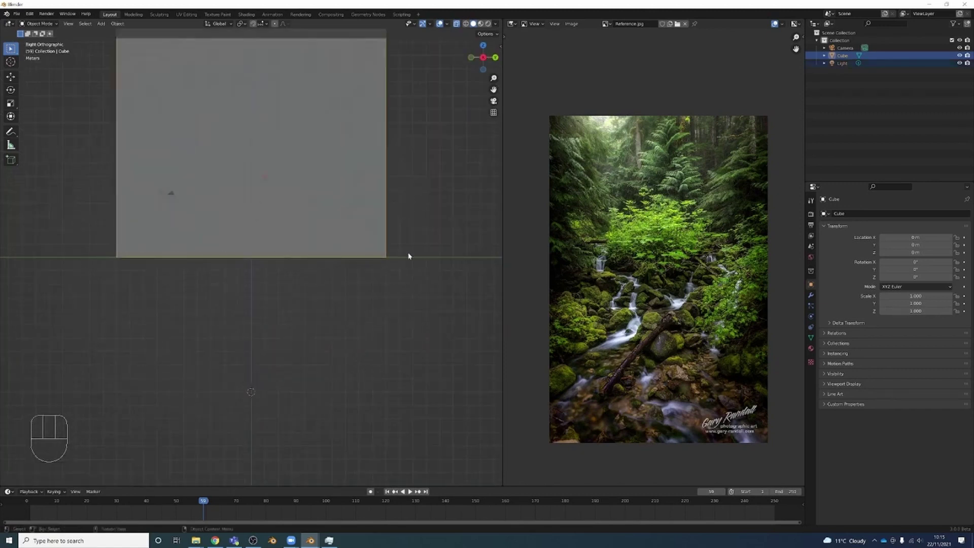
# - Lower the cube's top vertices along Z in Edit Mode to form a thin slab, then return to Object Mode
pyautogui.moveTo(409, 257); pyautogui.dragTo(273, 187, button='middle')
pyautogui.press('Tab')
pyautogui.moveTo(227, 166); pyautogui.dragTo(265, 176, button='middle')
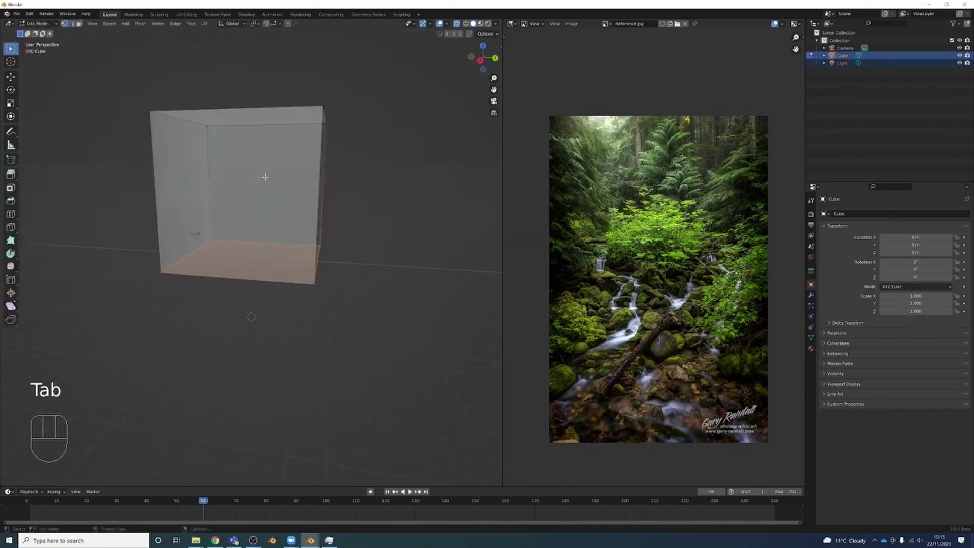
pyautogui.moveTo(117, 181); pyautogui.dragTo(383, 81)
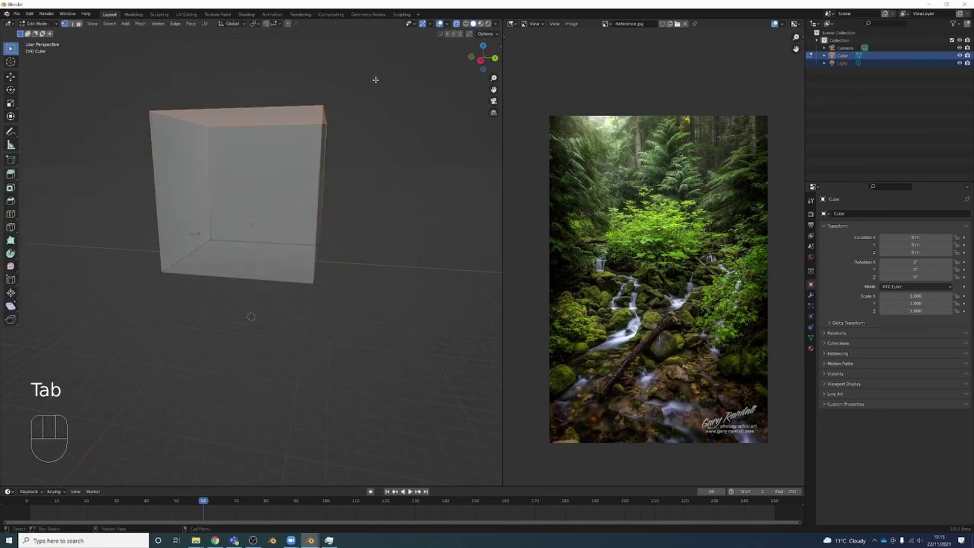
pyautogui.press('g')
pyautogui.press('z')
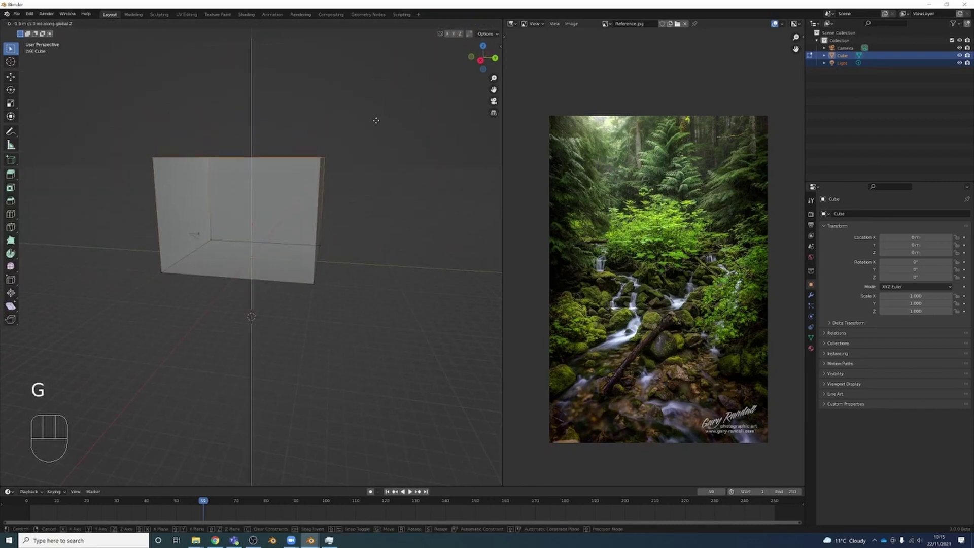
pyautogui.click(374, 204)
pyautogui.press('Tab')
# - Turn off X-ray and repeatedly subdivide the slab's top face in Edit Mode into a dense grid
pyautogui.scroll(4, 343, 207)
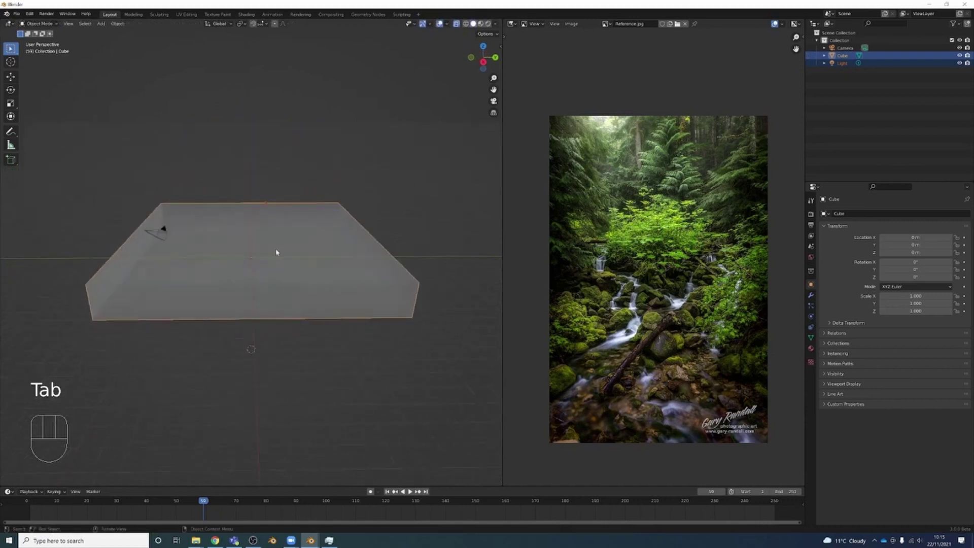
pyautogui.moveTo(276, 252); pyautogui.dragTo(261, 238, button='middle')
pyautogui.hotkey('alt', 'z')
pyautogui.press('Tab')
pyautogui.rightClick(261, 238)
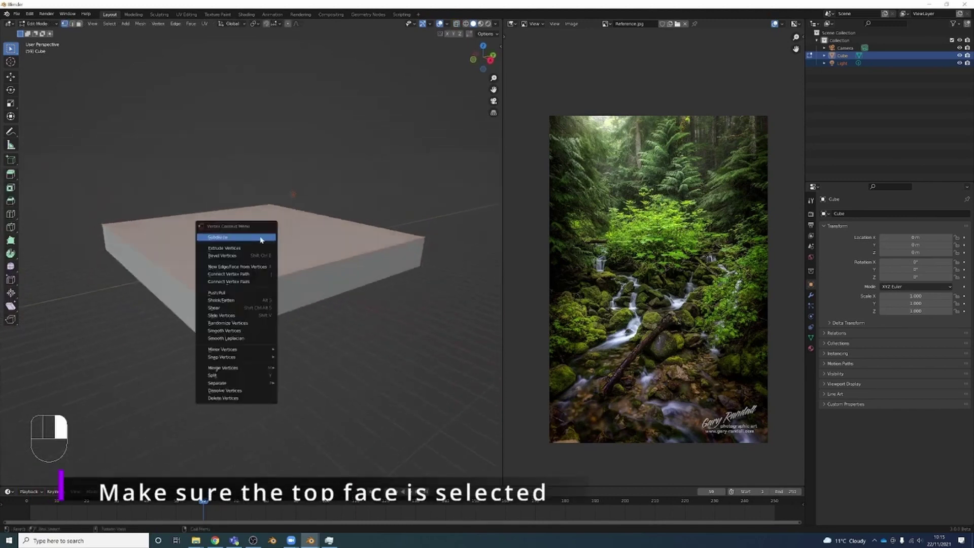
pyautogui.click(263, 237)
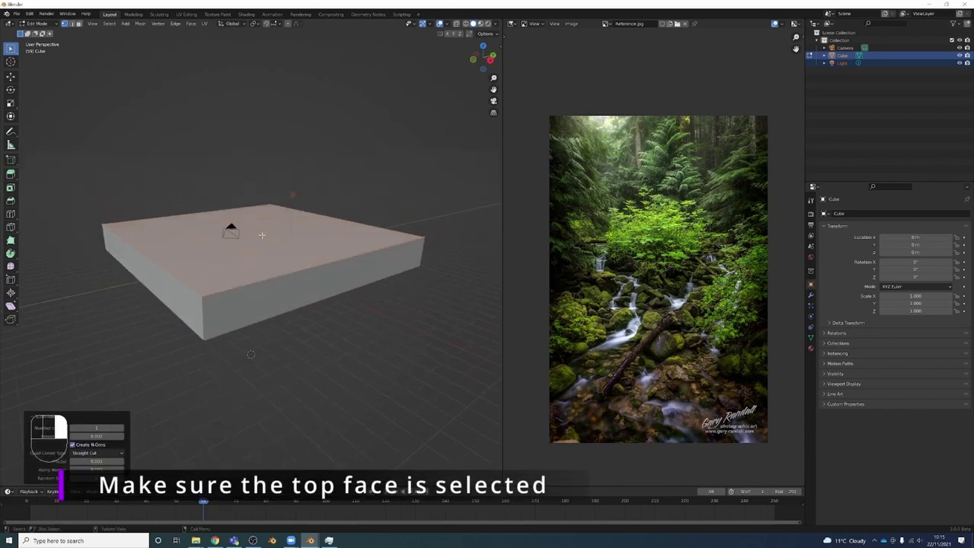
pyautogui.rightClick(262, 235)
pyautogui.click(262, 235)
pyautogui.rightClick(261, 235)
pyautogui.click(261, 236)
# - Deselect everything and examine the density of the slab's subdivided top face
pyautogui.moveTo(261, 235); pyautogui.dragTo(258, 293, button='middle')
pyautogui.scroll(-2, 163, 290)
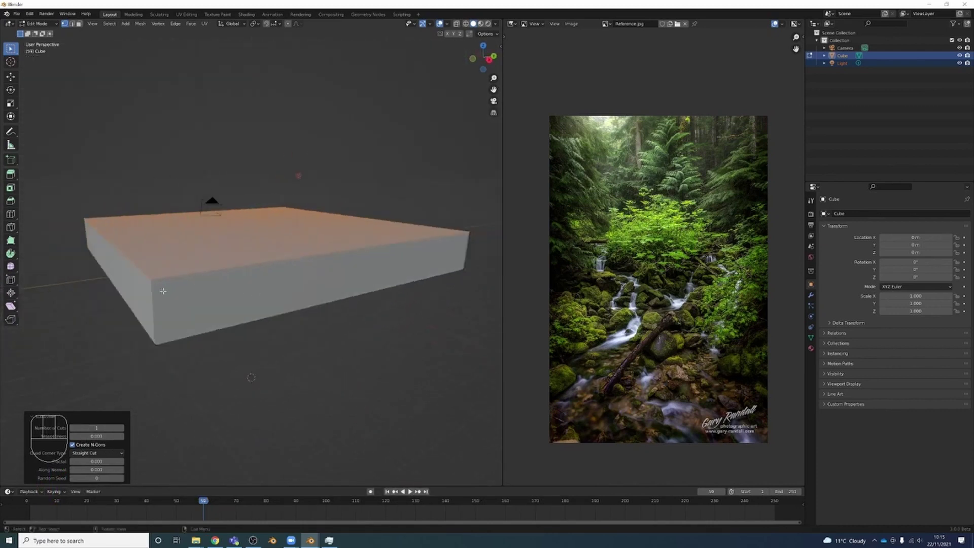
pyautogui.moveTo(177, 281); pyautogui.dragTo(189, 308, button='middle')
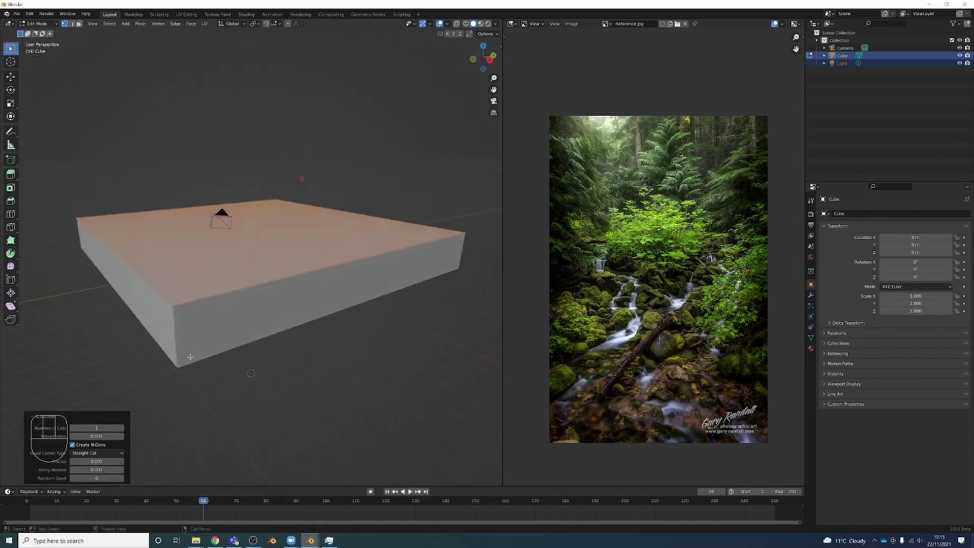
pyautogui.click(214, 367)
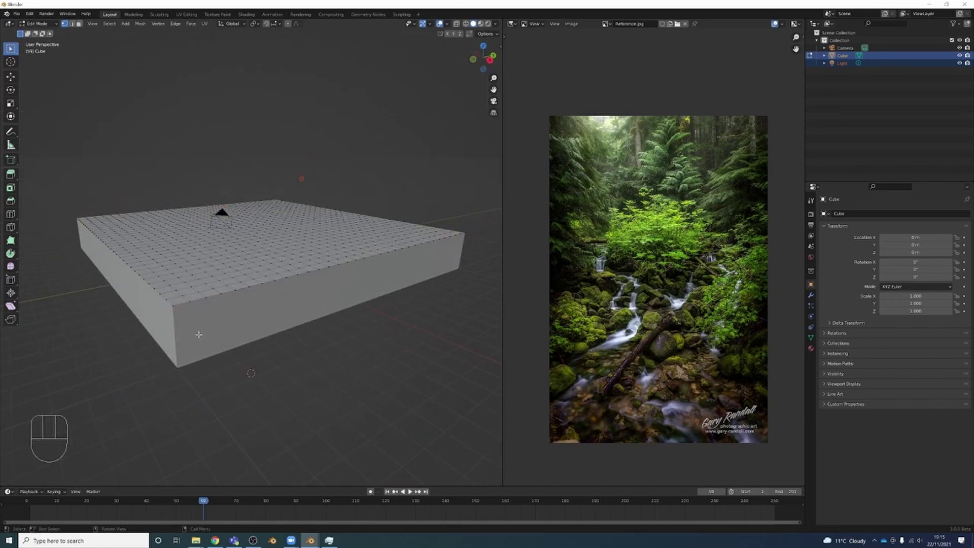
pyautogui.press('Tab')
pyautogui.press('Tab')
pyautogui.scroll(3, 203, 308)
pyautogui.scroll(-2, 205, 304)
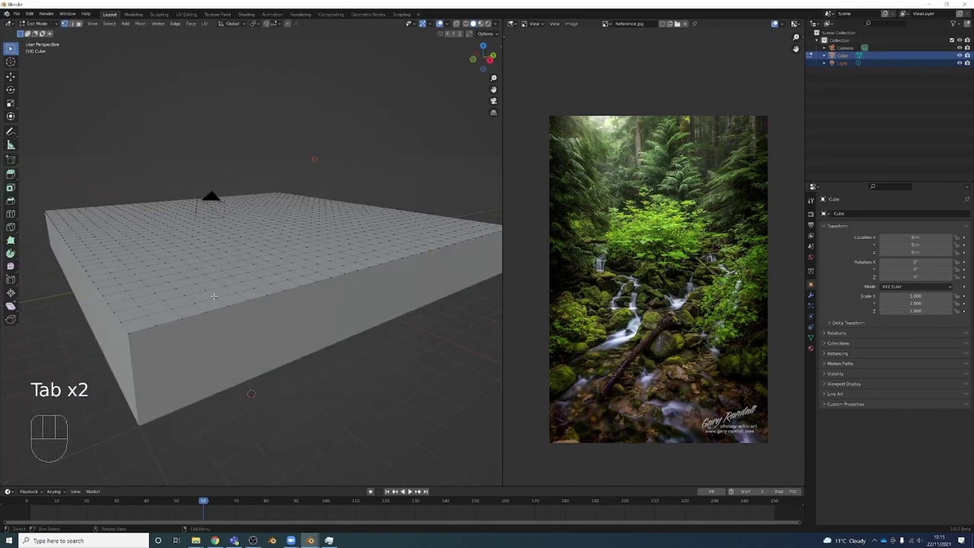
pyautogui.scroll(-4, 201, 306)
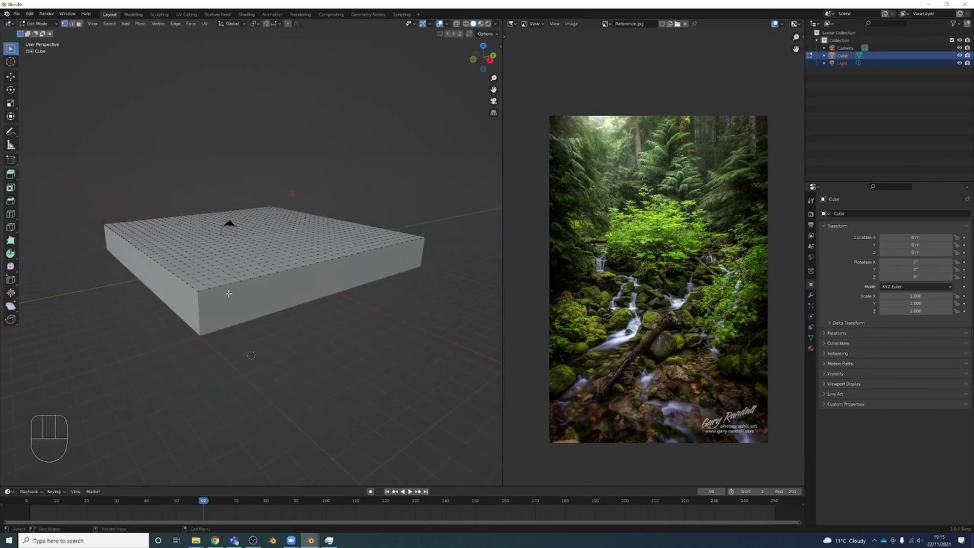
# - Turn on X-ray, box-select the slab's bottom vertices from the side and delete them
pyautogui.scroll(2, 228, 293)
pyautogui.keyDown('alt'); pyautogui.moveTo(274, 282); pyautogui.dragTo(271, 282, button='middle'); pyautogui.keyUp('alt')
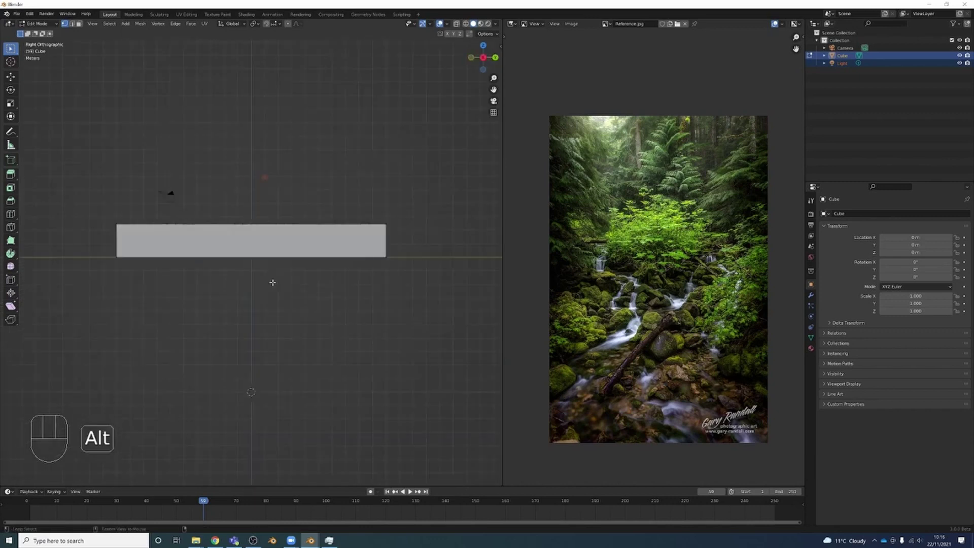
pyautogui.moveTo(92, 280); pyautogui.dragTo(468, 245)
pyautogui.moveTo(467, 245); pyautogui.dragTo(373, 253, button='middle')
pyautogui.hotkey('alt', 'z')
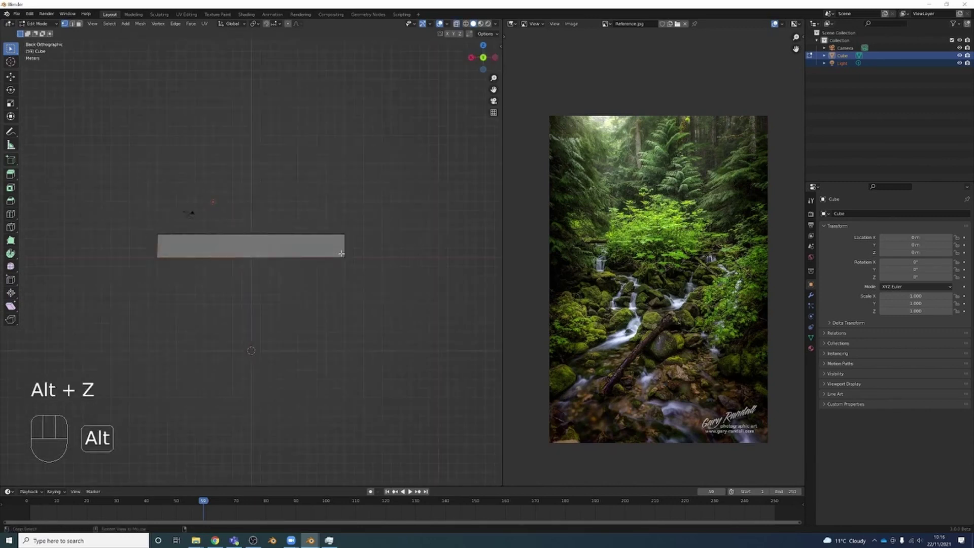
pyautogui.moveTo(117, 295); pyautogui.dragTo(365, 241)
pyautogui.moveTo(365, 242); pyautogui.dragTo(350, 273, button='middle')
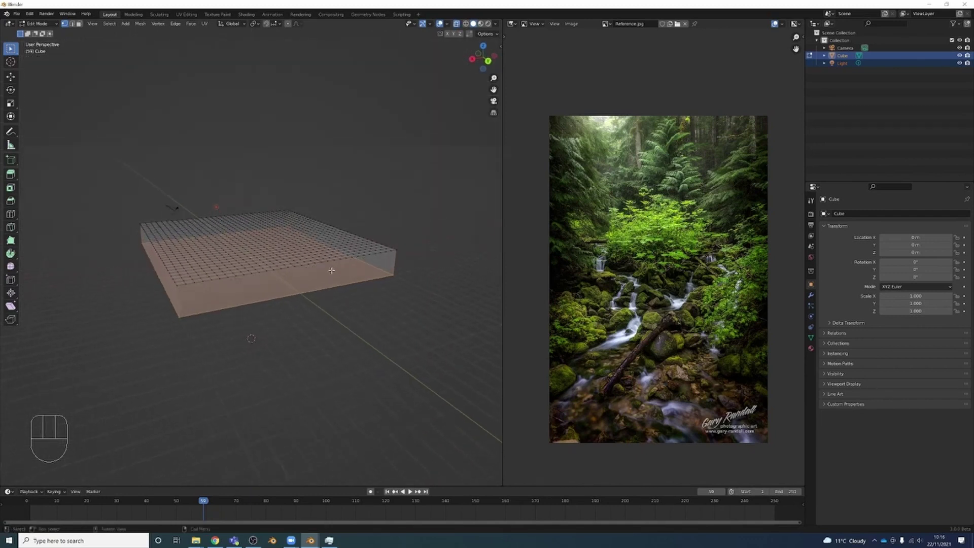
pyautogui.press('Delete')
pyautogui.click(332, 271)
# - In edge select mode, select the boundary edges along the outer sides of the remaining grid plane
pyautogui.press('2')
pyautogui.press('3')
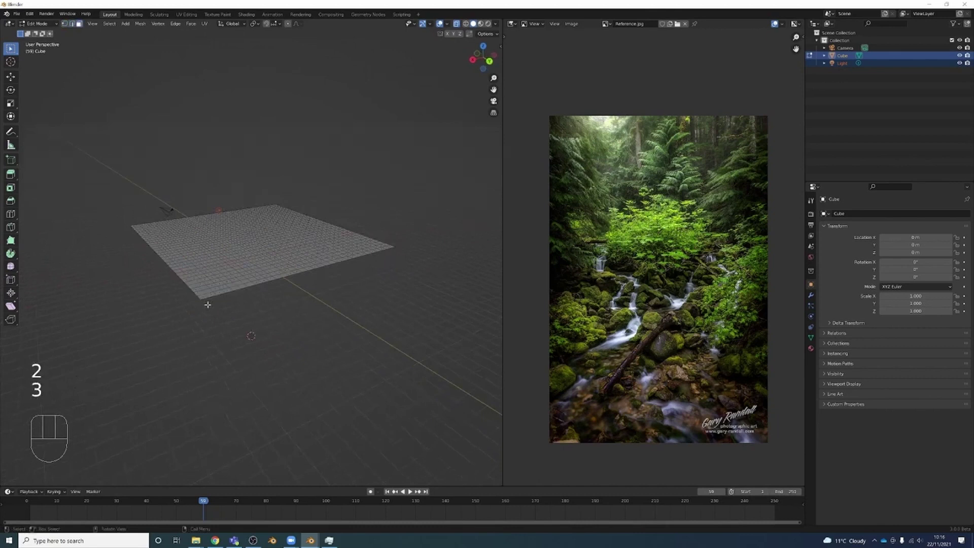
pyautogui.scroll(1, 207, 304)
pyautogui.keyDown('alt'); pyautogui.click(186, 313); pyautogui.keyUp('alt')
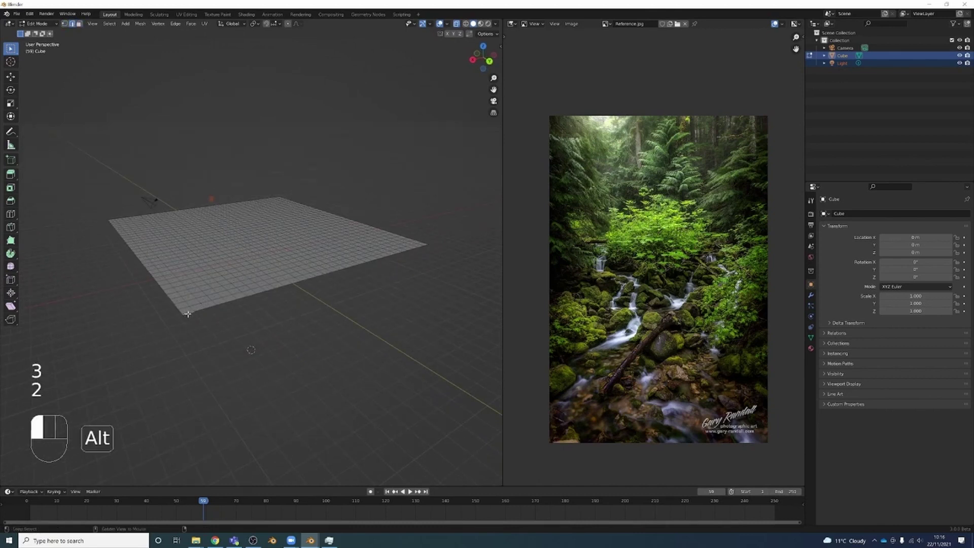
pyautogui.moveTo(187, 314); pyautogui.dragTo(193, 320, button='middle')
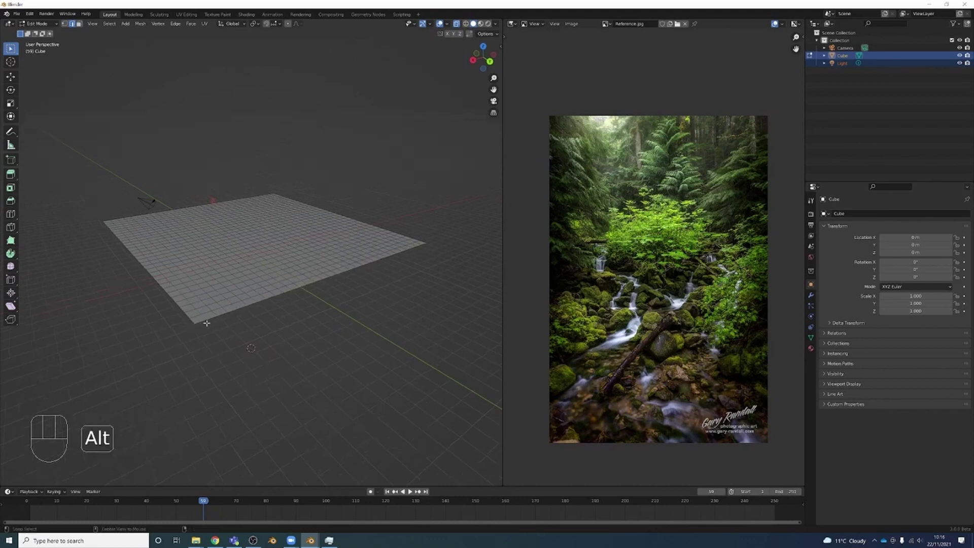
pyautogui.moveTo(207, 324); pyautogui.dragTo(245, 331, button='middle')
pyautogui.scroll(2, 246, 335)
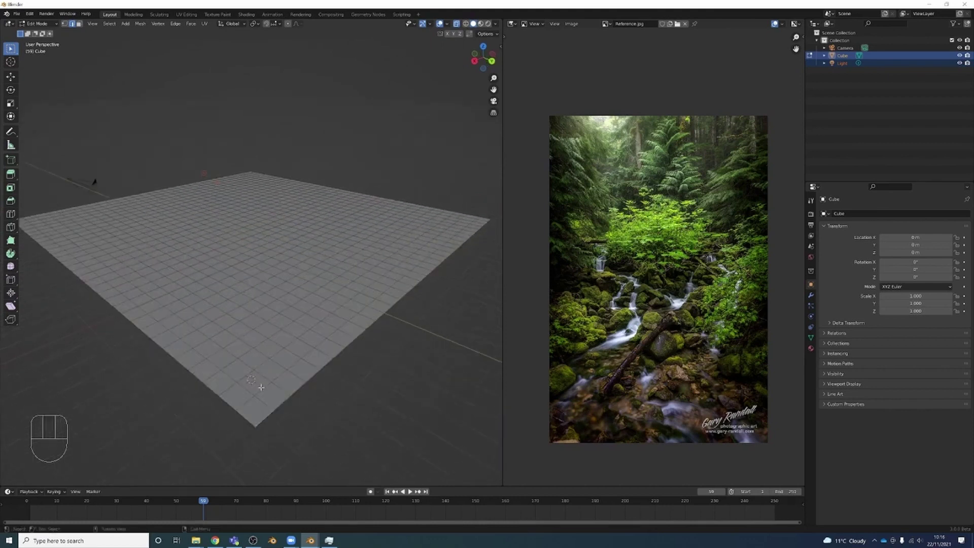
pyautogui.press('shift')
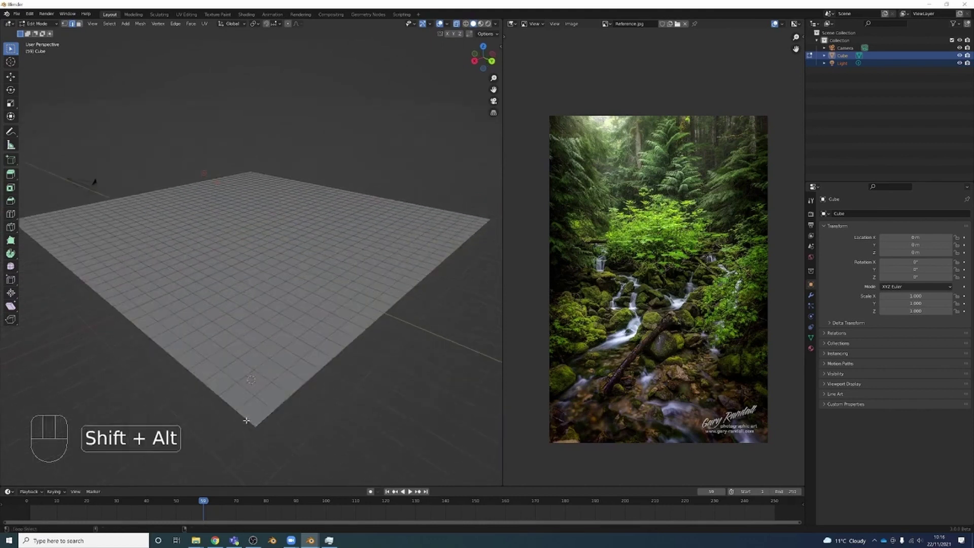
pyautogui.keyDown('alt'); pyautogui.keyDown('shift'); pyautogui.click(249, 421); pyautogui.keyUp('shift'); pyautogui.keyUp('alt')
pyautogui.scroll(-3, 204, 385)
pyautogui.moveTo(204, 385); pyautogui.dragTo(239, 376, button='middle')
pyautogui.moveTo(139, 345); pyautogui.dragTo(240, 325, button='middle')
pyautogui.hotkey('shift', 'alt')
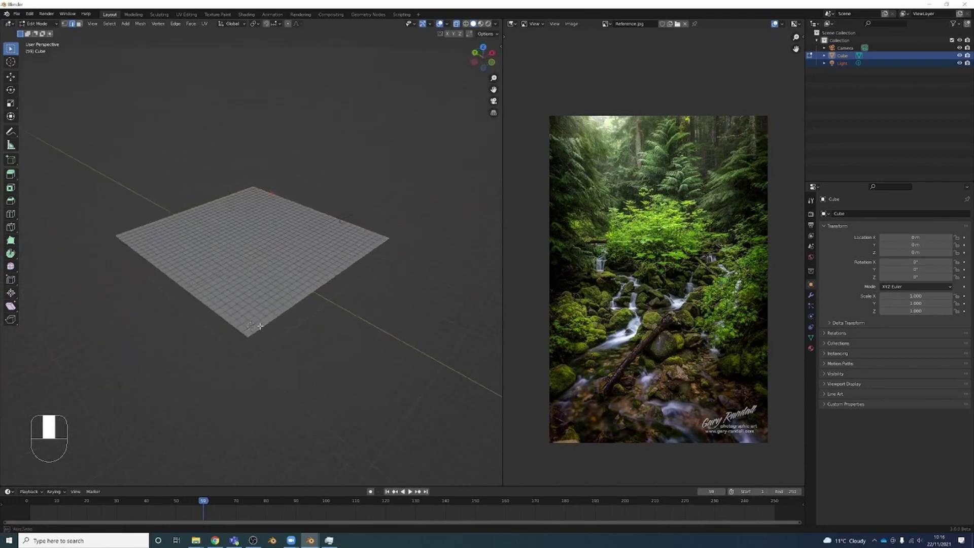
pyautogui.hotkey('shift', 'alt')
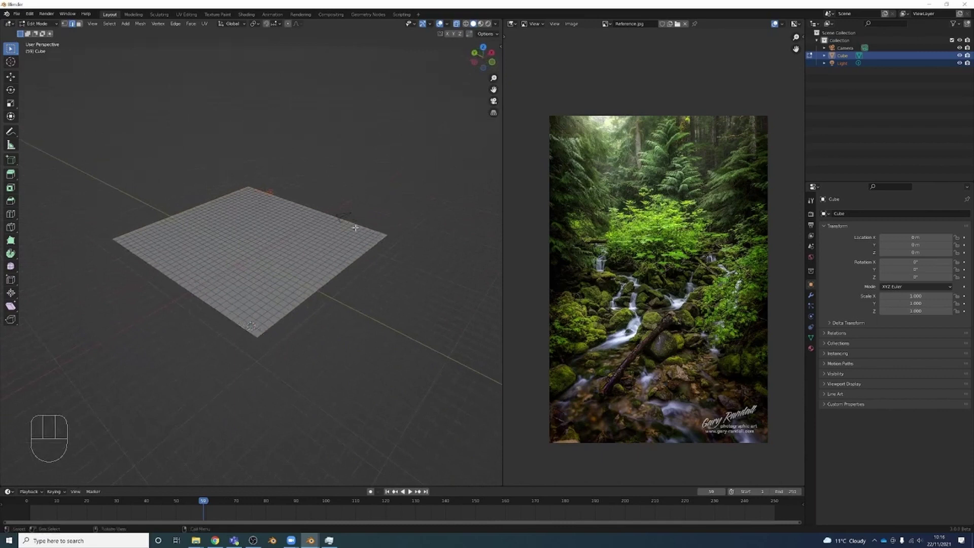
# - Extrude the selected boundary edges straight down along Z to ground level in side view, then deselect everything
pyautogui.moveTo(355, 227); pyautogui.dragTo(247, 234, button='middle')
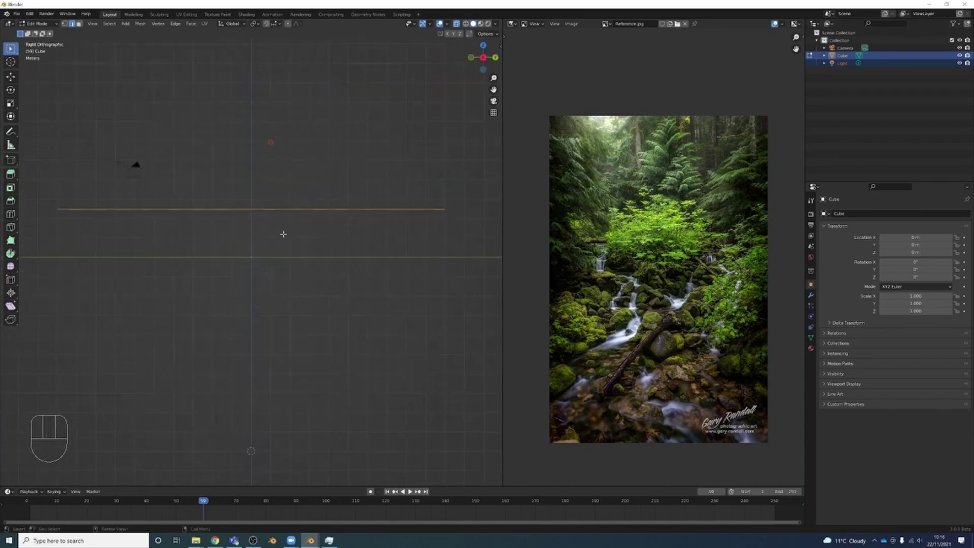
pyautogui.press('e')
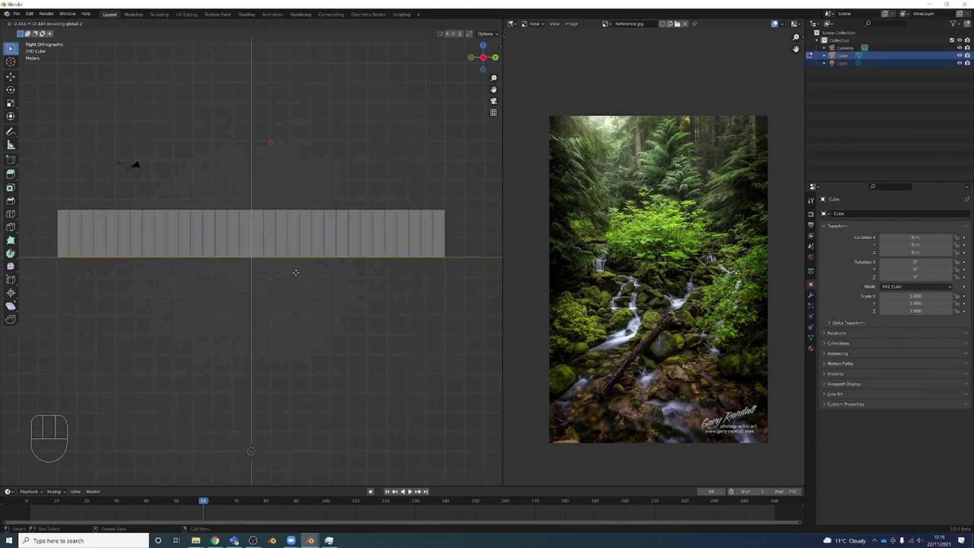
pyautogui.click(296, 273)
pyautogui.moveTo(298, 272); pyautogui.dragTo(242, 234, button='middle')
pyautogui.press('Tab')
pyautogui.press('Tab')
pyautogui.scroll(1, 274, 279)
pyautogui.press('Tab')
pyautogui.click(311, 341)
pyautogui.press('Tab')
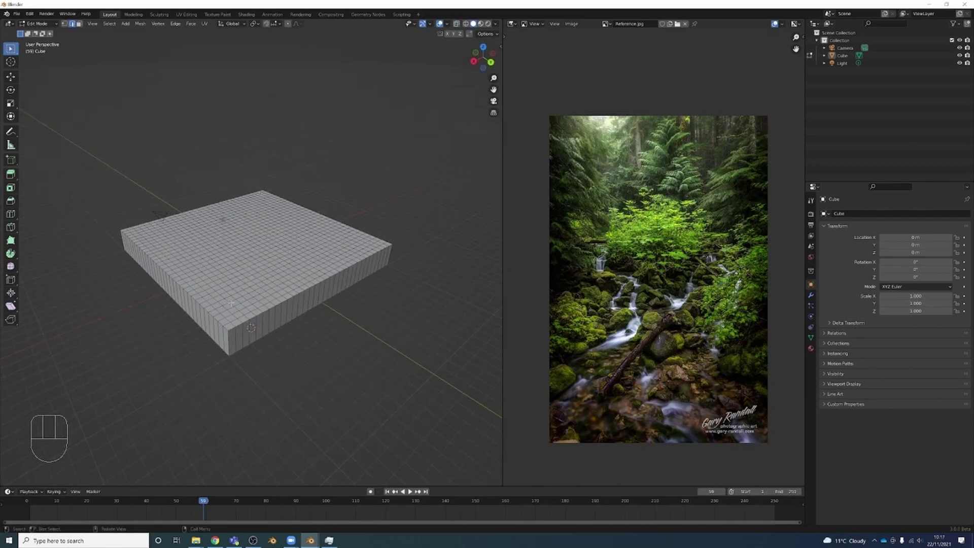
# - In face select mode, lasso-select an irregular patch of faces at the slab's back-right corner from the top view
pyautogui.press('KP_7')
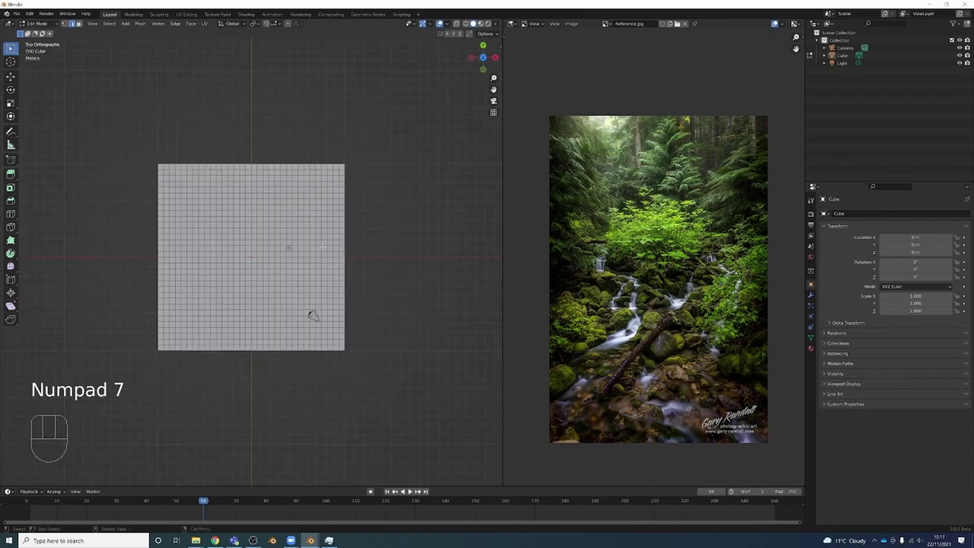
pyautogui.press('3')
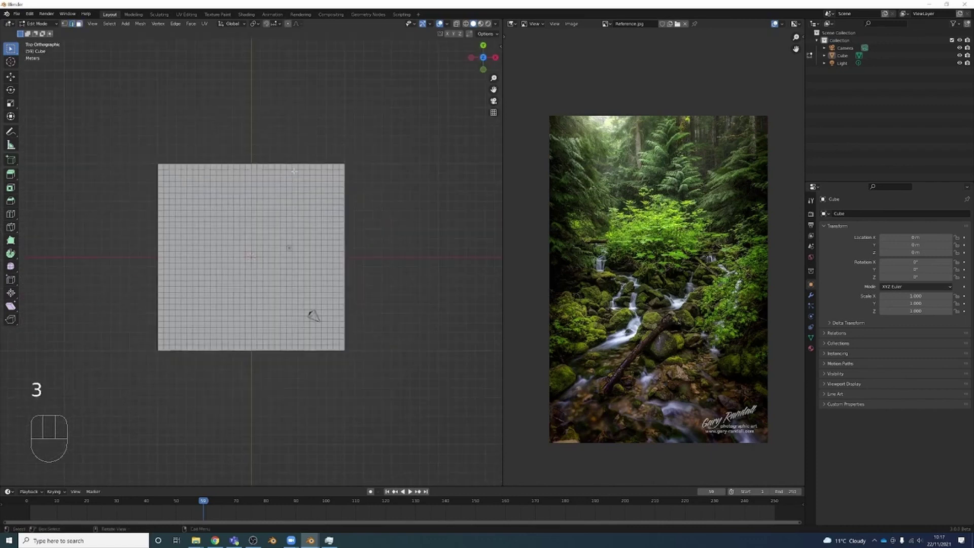
pyautogui.moveTo(269, 155); pyautogui.dragTo(360, 239)
pyautogui.moveTo(9, 51)
pyautogui.mouseDown()
pyautogui.moveTo(49, 90)
pyautogui.moveTo(39, 51)
pyautogui.moveTo(63, 100)
pyautogui.mouseUp()
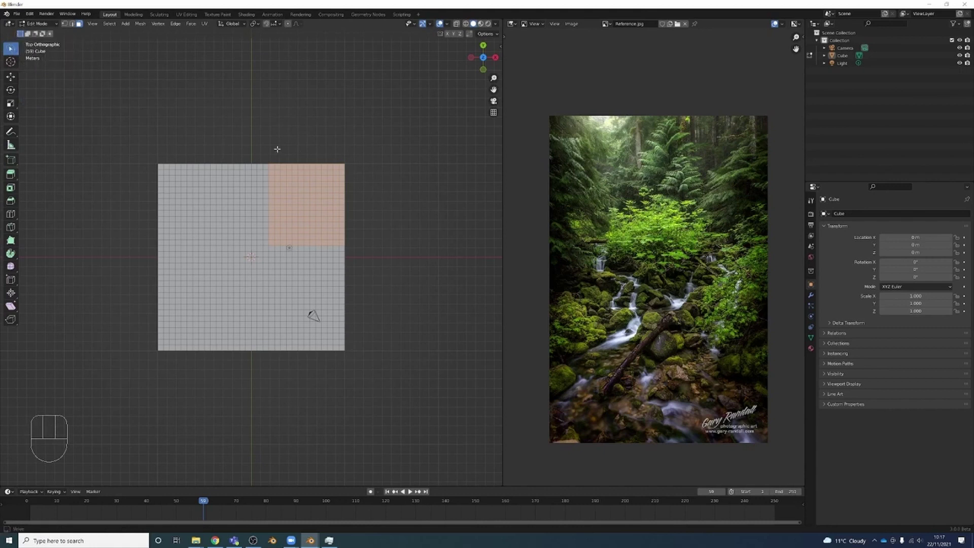
pyautogui.moveTo(277, 149); pyautogui.dragTo(262, 160)
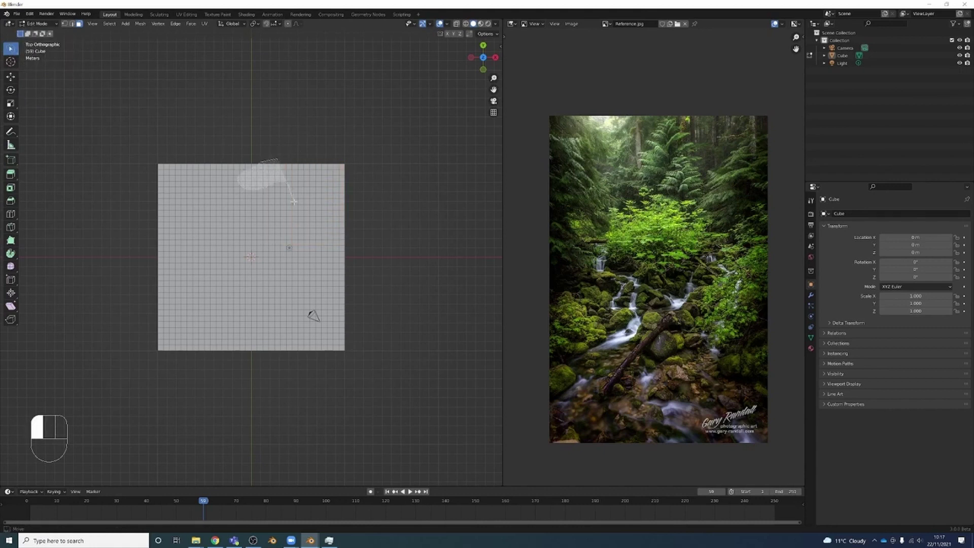
pyautogui.moveTo(293, 201); pyautogui.dragTo(295, 203)
pyautogui.moveTo(275, 149)
pyautogui.mouseDown()
pyautogui.moveTo(246, 162)
pyautogui.moveTo(266, 193)
pyautogui.mouseUp()
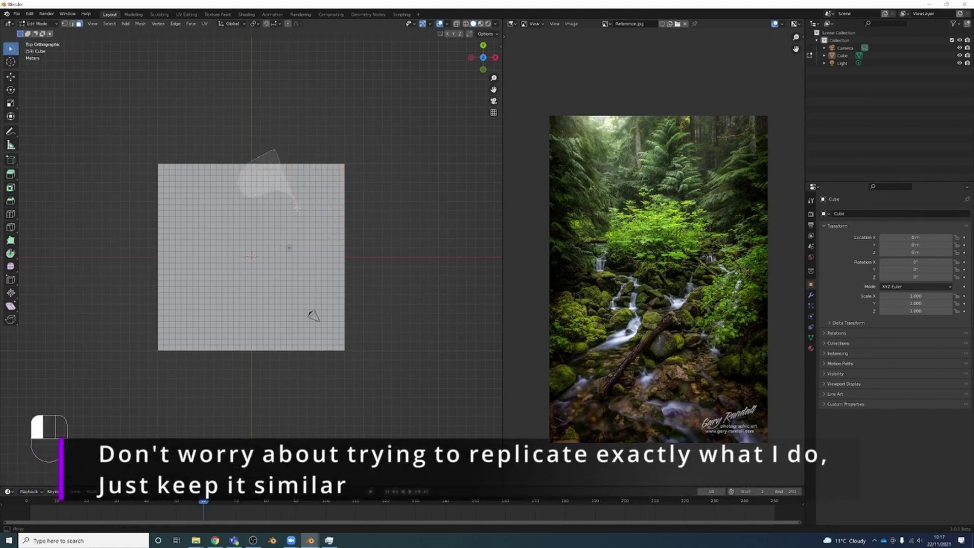
pyautogui.moveTo(318, 242)
pyautogui.mouseDown()
pyautogui.moveTo(384, 213)
pyautogui.moveTo(366, 133)
pyautogui.moveTo(355, 131)
pyautogui.mouseUp()
# - Raise the selected patch about 2.9 m along Z using proportional editing with Smooth falloff and a size of about 5 m
pyautogui.moveTo(355, 131)
pyautogui.mouseDown(button='middle')
pyautogui.moveTo(314, 146)
pyautogui.moveTo(250, 146)
pyautogui.moveTo(300, 157)
pyautogui.moveTo(346, 198)
pyautogui.mouseUp(button='middle')
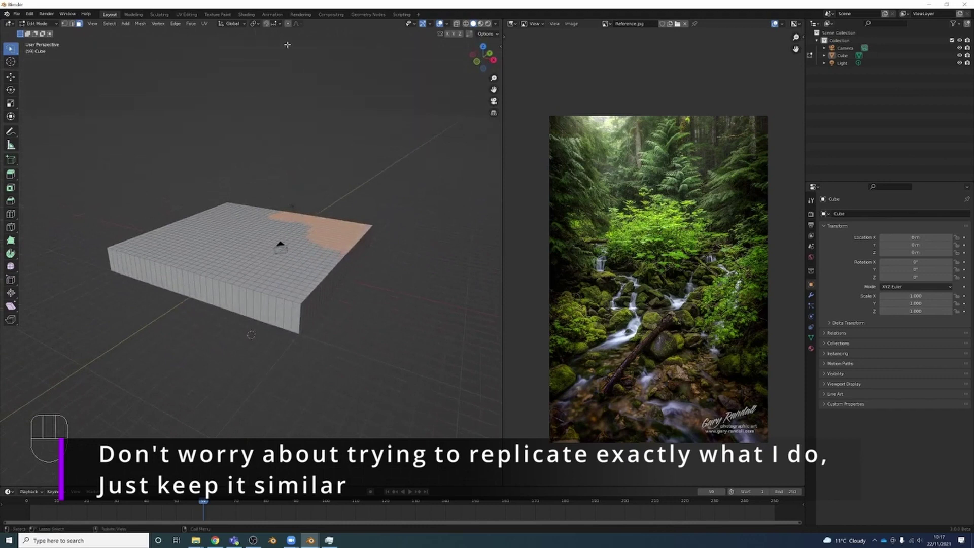
pyautogui.click(297, 24)
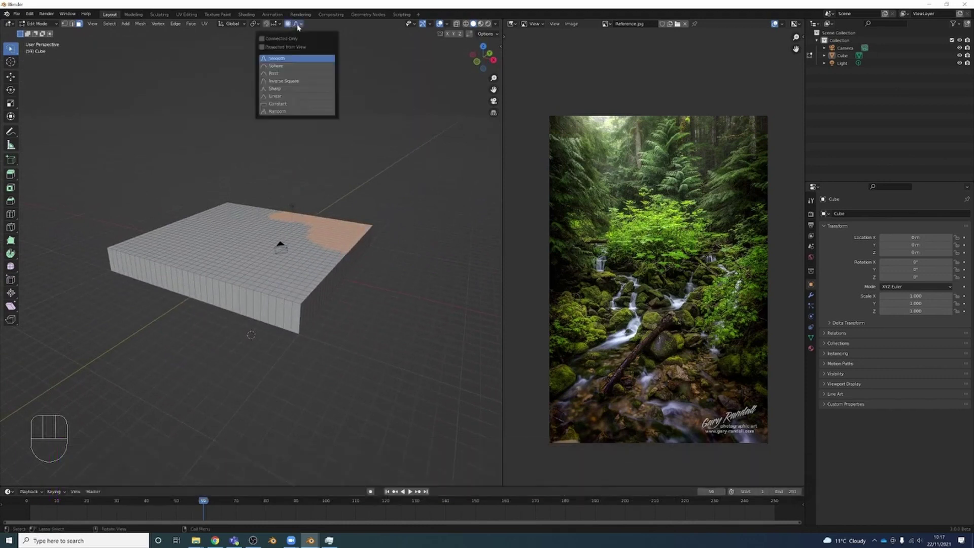
pyautogui.click(282, 61)
pyautogui.moveTo(363, 179); pyautogui.dragTo(354, 222, button='middle')
pyautogui.press('g')
pyautogui.press('z')
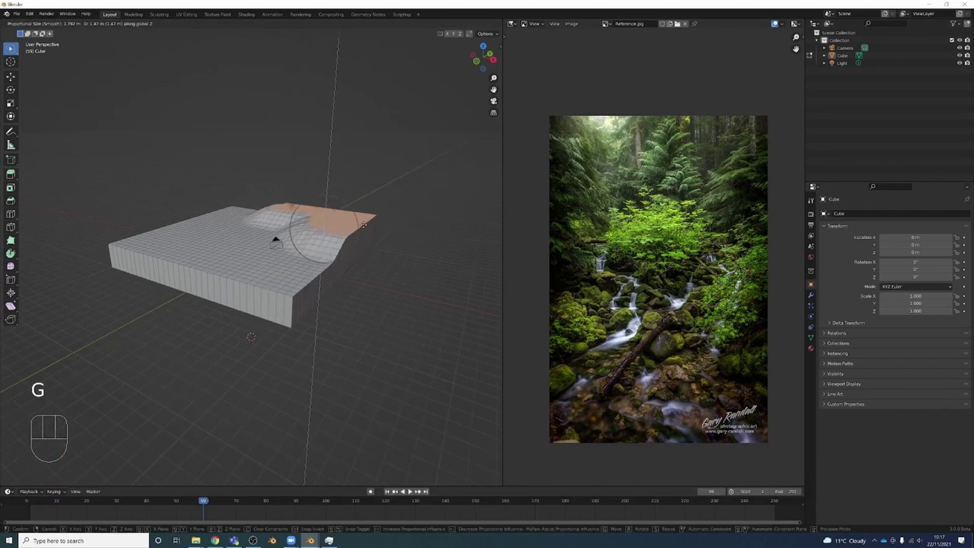
pyautogui.scroll(-3, 368, 213)
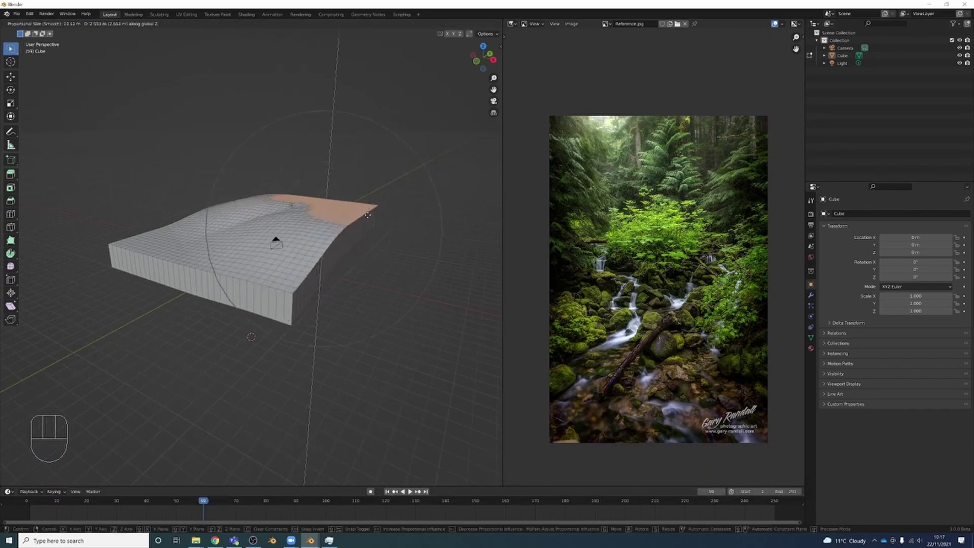
pyautogui.scroll(3, 373, 213)
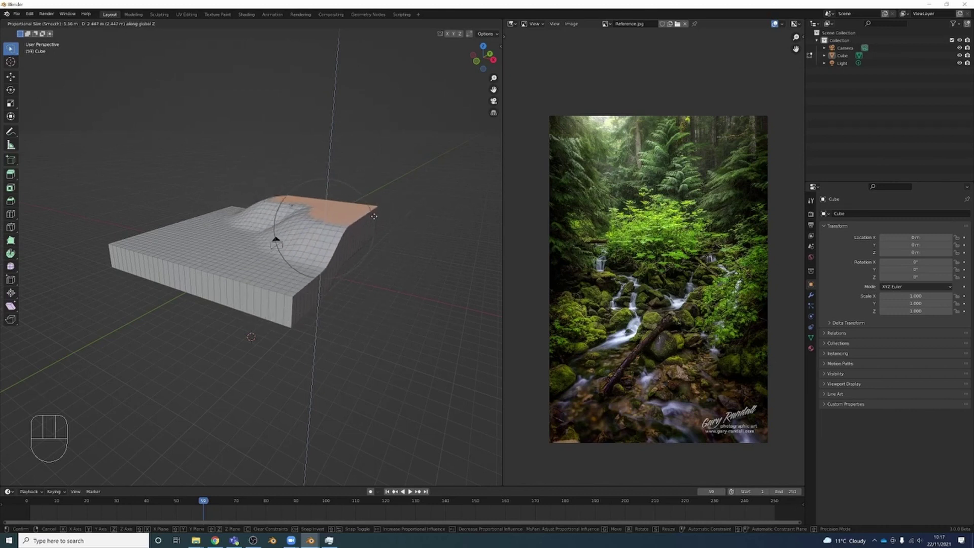
pyautogui.scroll(-4, 381, 216)
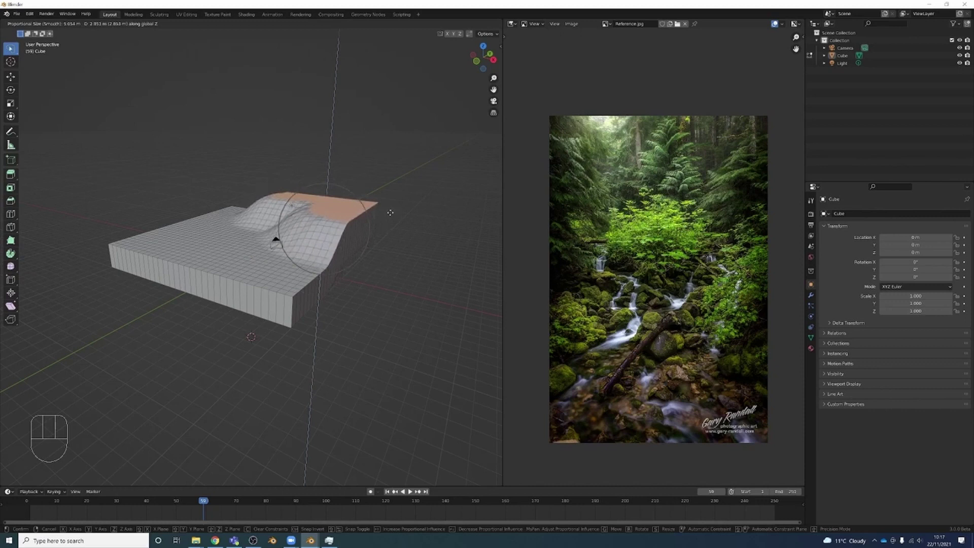
pyautogui.click(389, 214)
# - Lasso-select an irregular patch of faces at the front corner of the slab, diagonally opposite the raised hill
pyautogui.moveTo(390, 214); pyautogui.dragTo(185, 234, button='middle')
pyautogui.moveTo(163, 291); pyautogui.dragTo(203, 350)
pyautogui.moveTo(203, 350); pyautogui.dragTo(248, 289, button='middle')
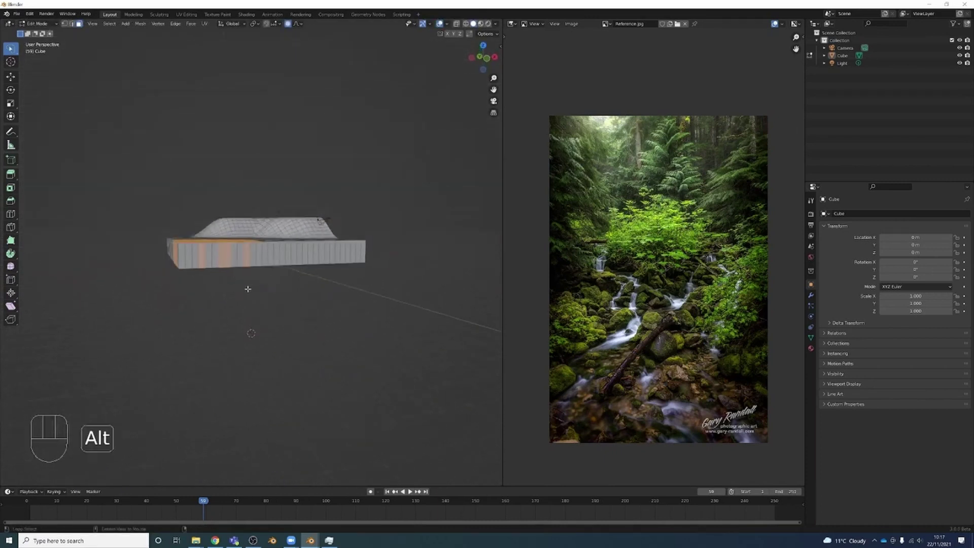
# - With X-ray on, remove the side-wall faces from the selection so only the front corner's top faces stay selected
pyautogui.hotkey('alt', 'z')
pyautogui.click(148, 280)
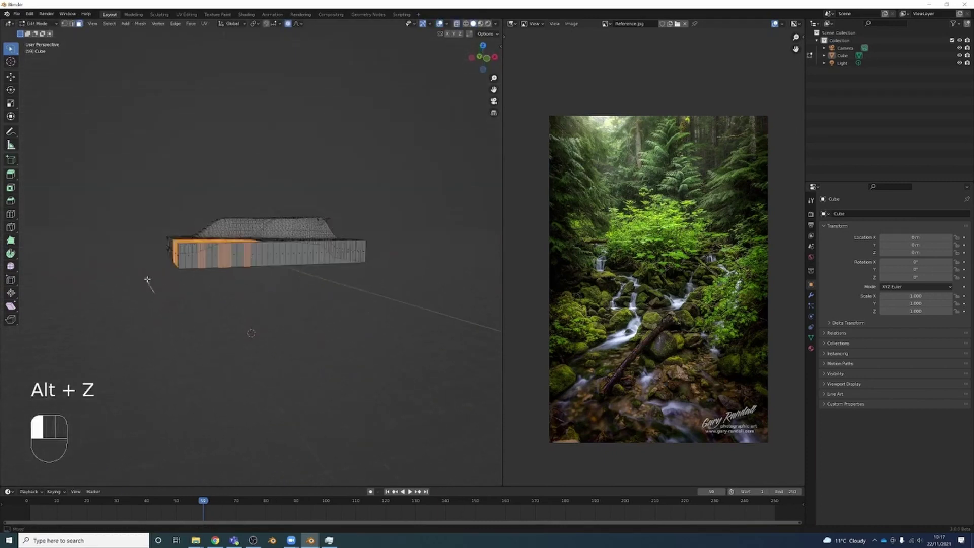
pyautogui.hotkey('ctrl', 'z')
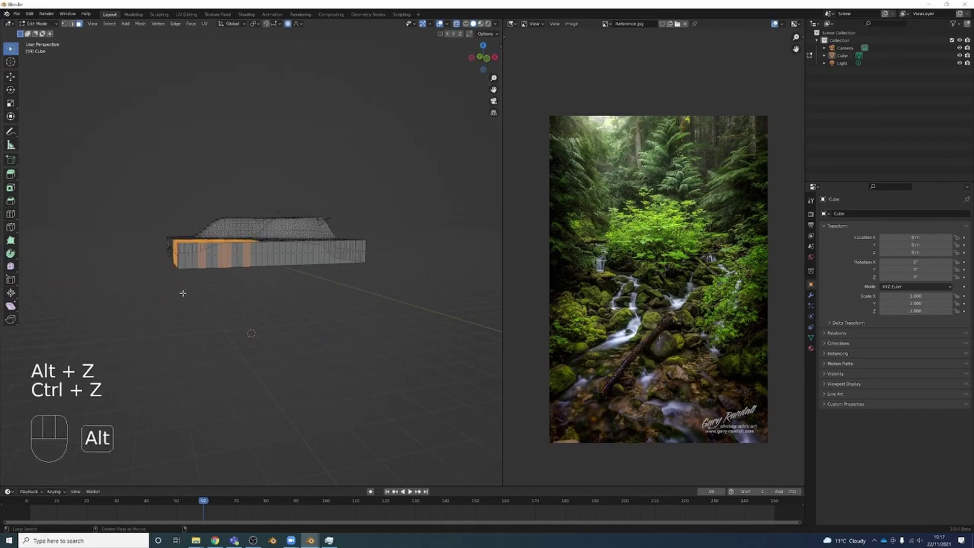
pyautogui.keyDown('alt'); pyautogui.click(151, 282); pyautogui.keyUp('alt')
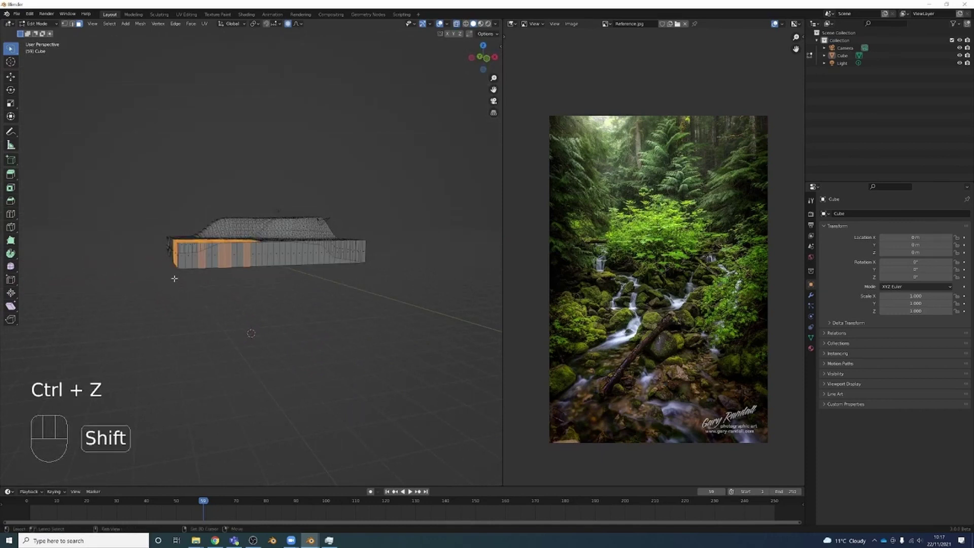
pyautogui.moveTo(161, 254)
pyautogui.keyDown('shift'); pyautogui.mouseDown()
pyautogui.moveTo(175, 278)
pyautogui.moveTo(256, 279)
pyautogui.mouseUp(); pyautogui.keyUp('shift')
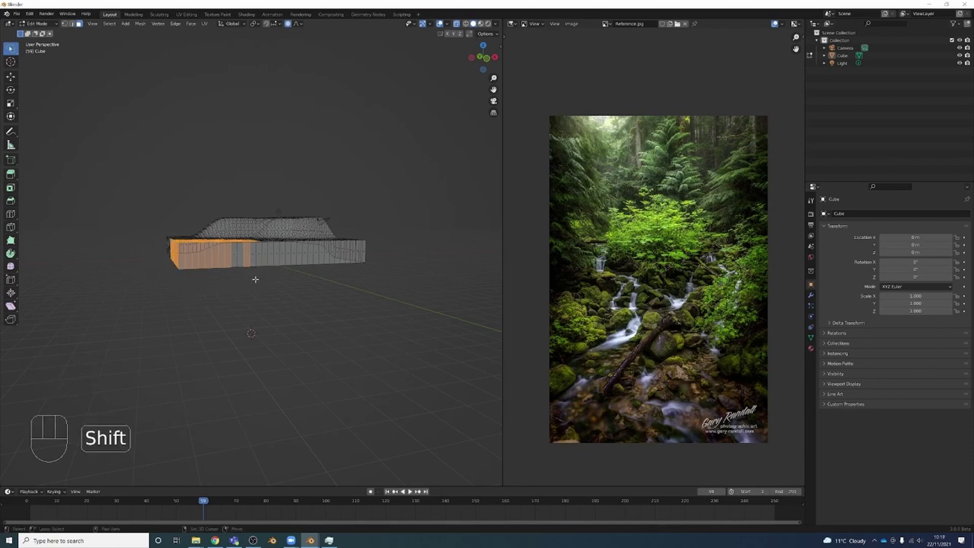
pyautogui.hotkey('ctrl', 'z')
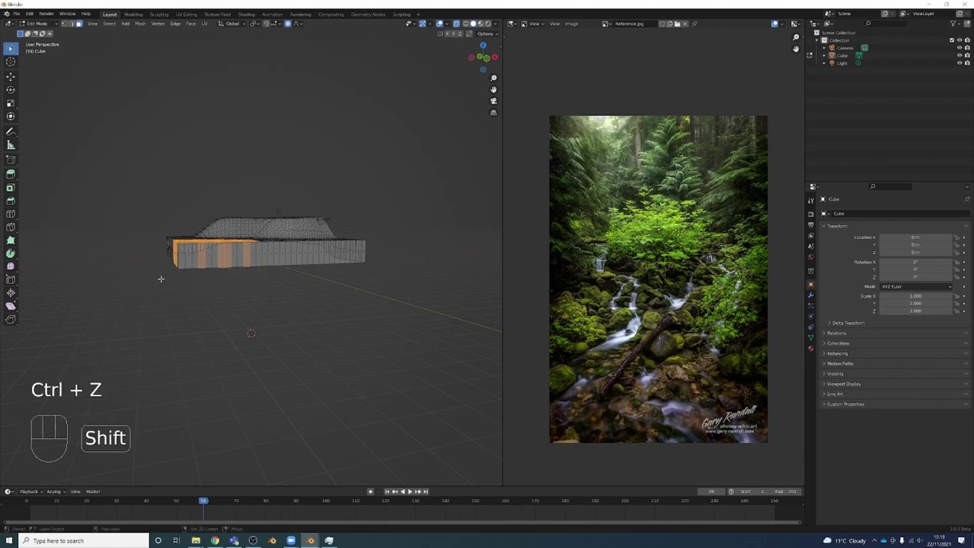
pyautogui.moveTo(170, 282)
pyautogui.keyDown('ctrl'); pyautogui.mouseDown()
pyautogui.moveTo(154, 261)
pyautogui.moveTo(246, 250)
pyautogui.moveTo(266, 302)
pyautogui.mouseUp(); pyautogui.keyUp('ctrl')
pyautogui.moveTo(265, 301); pyautogui.dragTo(249, 284, button='middle')
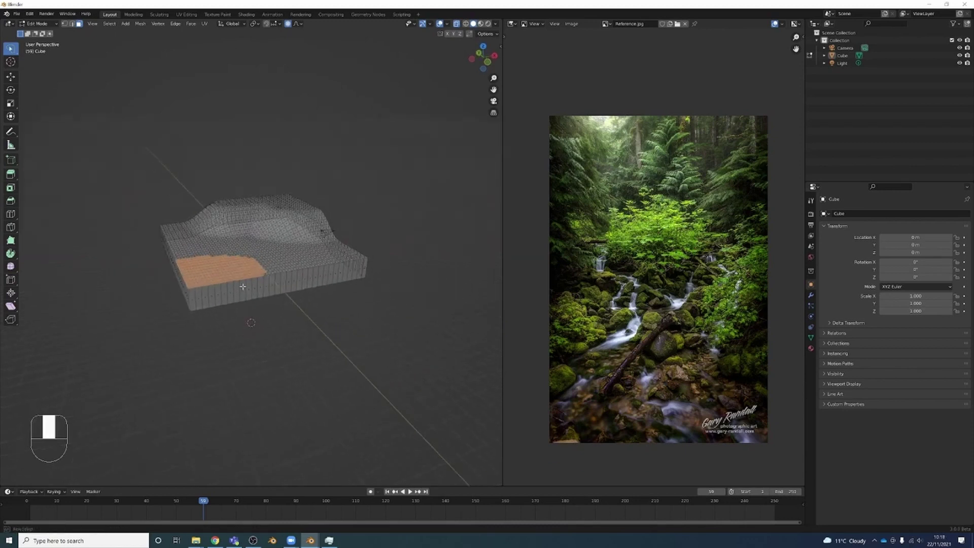
# - Lower the selected corner patch about 1.1 m along Z with smooth proportional editing at a size of about 8.14 m
pyautogui.scroll(3, 243, 277)
pyautogui.press('g')
pyautogui.press('z')
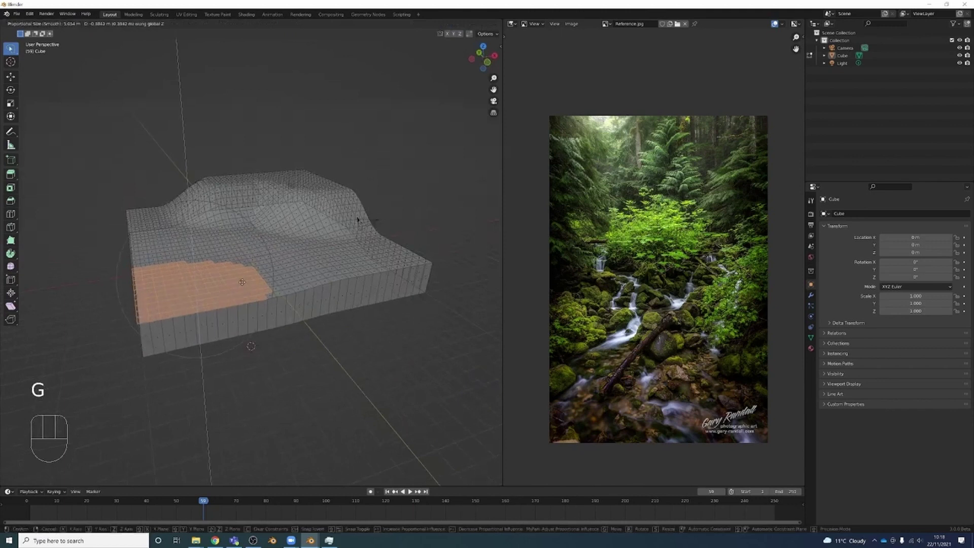
pyautogui.scroll(-5, 245, 299)
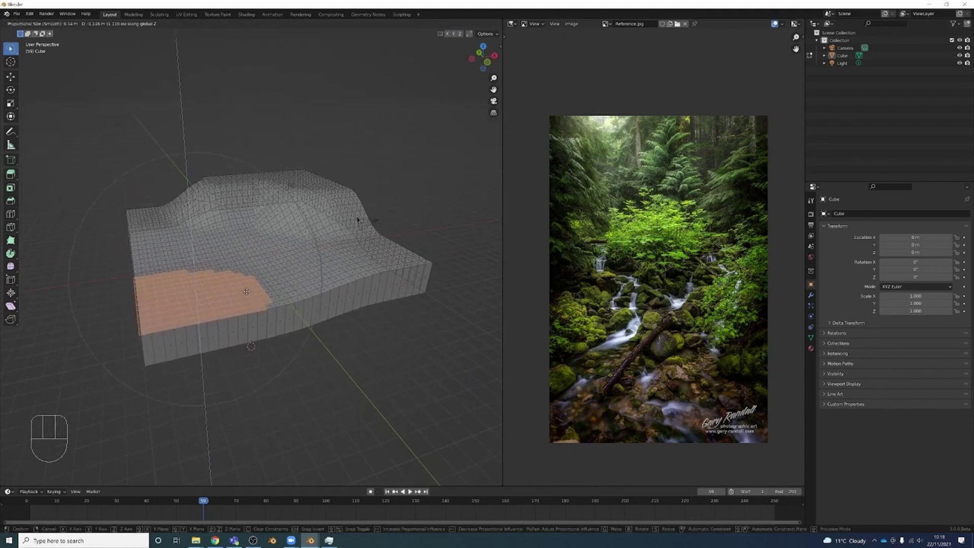
pyautogui.click(245, 291)
# - Adjust the height of single faces near two opposite side edges of the slab, using smooth proportional editing and a smaller influence size
pyautogui.moveTo(246, 292); pyautogui.dragTo(284, 278, button='middle')
pyautogui.click(158, 245)
pyautogui.press('g')
pyautogui.press('z')
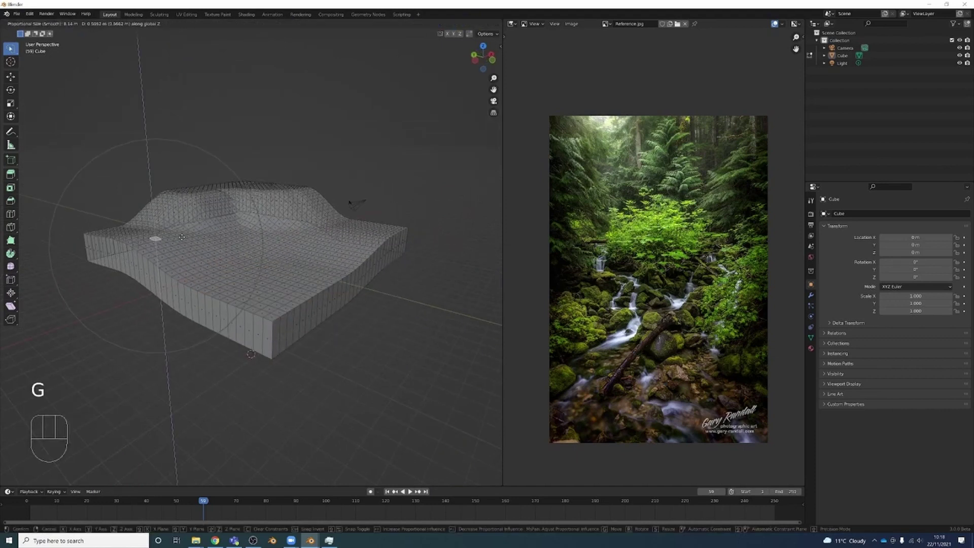
pyautogui.click(374, 240)
pyautogui.click(354, 234)
pyautogui.press('g')
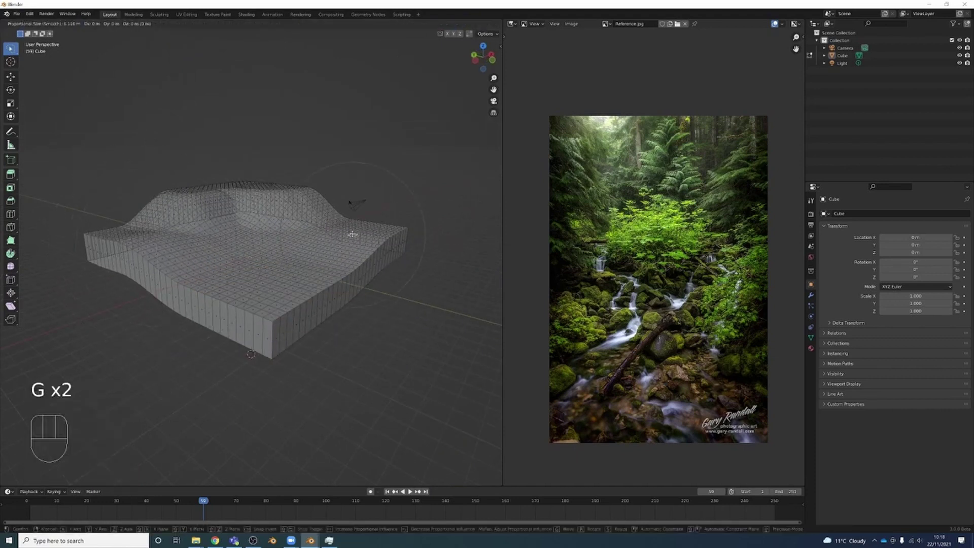
pyautogui.middleClick(345, 231)
pyautogui.click(334, 230)
# - Move several single faces across the hill and slopes along Z with proportional editing to form uneven mounds and dips
pyautogui.moveTo(236, 231); pyautogui.dragTo(314, 284, button='middle')
pyautogui.press('g')
pyautogui.press('z')
pyautogui.click(229, 242)
pyautogui.press('g')
pyautogui.press('z')
pyautogui.click(277, 206)
pyautogui.press('g')
pyautogui.press('z')
pyautogui.click(187, 198)
pyautogui.press('g')
pyautogui.press('z')
pyautogui.click(326, 200)
# - Turn off X-ray and shift further faces near the slab's outer edges along Z to roughen the banks
pyautogui.hotkey('alt', 'space')
pyautogui.hotkey('alt', 'x')
pyautogui.hotkey('alt', 'z')
pyautogui.press('g')
pyautogui.press('z')
pyautogui.click(358, 222)
pyautogui.click(143, 246)
pyautogui.press('g')
pyautogui.press('z')
pyautogui.click(151, 245)
# - In vertex select mode, lasso vertices along the low front edge from the top view and lower them about 0.9 m along Z
pyautogui.press('1')
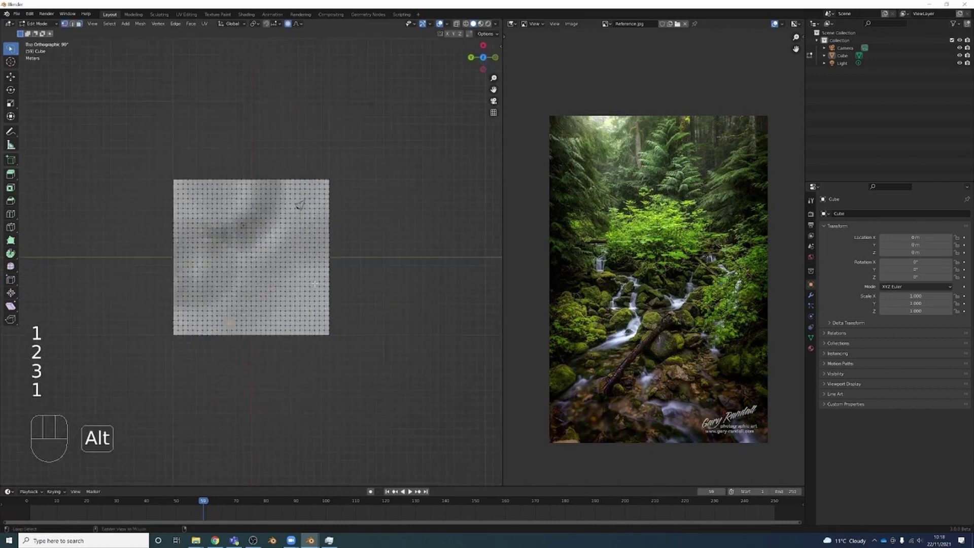
pyautogui.moveTo(293, 359)
pyautogui.mouseDown()
pyautogui.moveTo(261, 318)
pyautogui.moveTo(364, 343)
pyautogui.mouseUp()
pyautogui.moveTo(361, 339); pyautogui.dragTo(325, 248, button='middle')
pyautogui.press('g')
pyautogui.press('z')
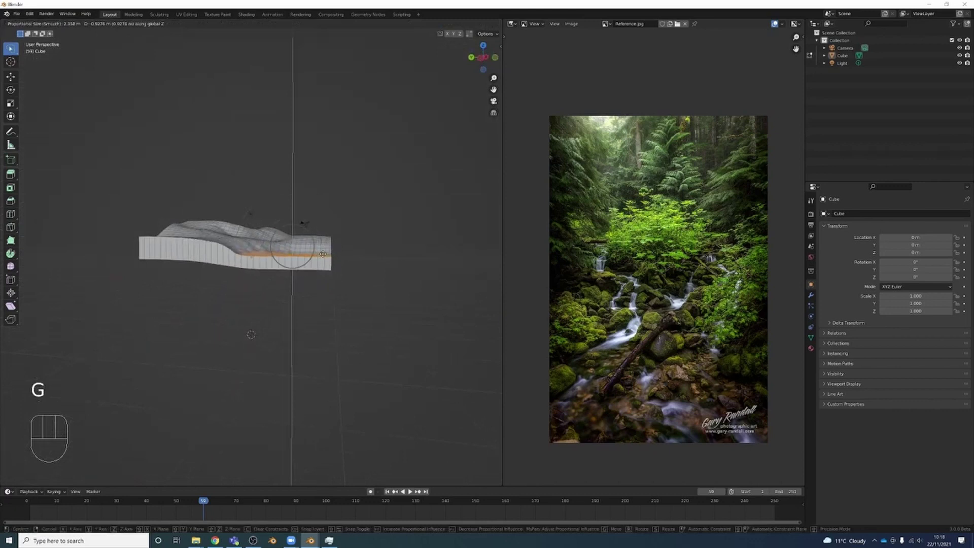
pyautogui.click(323, 253)
# - Return to Object Mode and apply smooth shading to the terrain
pyautogui.moveTo(323, 252); pyautogui.dragTo(291, 249, button='middle')
pyautogui.press('Tab')
pyautogui.rightClick(264, 248)
pyautogui.click(254, 220)
pyautogui.scroll(2, 261, 248)
pyautogui.press('Tab')
pyautogui.press('Tab')
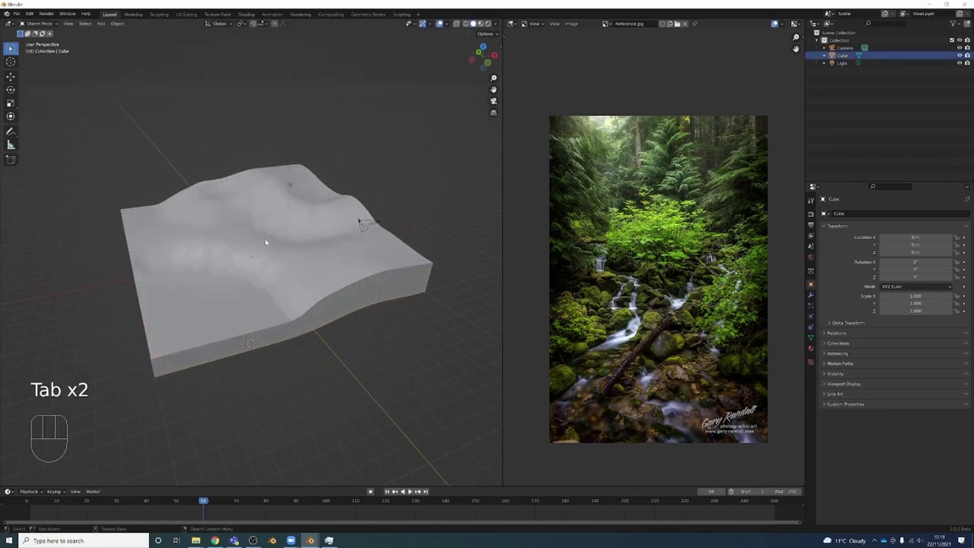
pyautogui.rightClick(265, 243)
pyautogui.click(268, 241)
# - In edge select mode, select the whole boundary edge loop around the underside of the terrain
pyautogui.moveTo(255, 232); pyautogui.dragTo(298, 271, button='middle')
pyautogui.press('Tab')
pyautogui.press('2')
pyautogui.keyDown('alt'); pyautogui.click(257, 276); pyautogui.keyUp('alt')
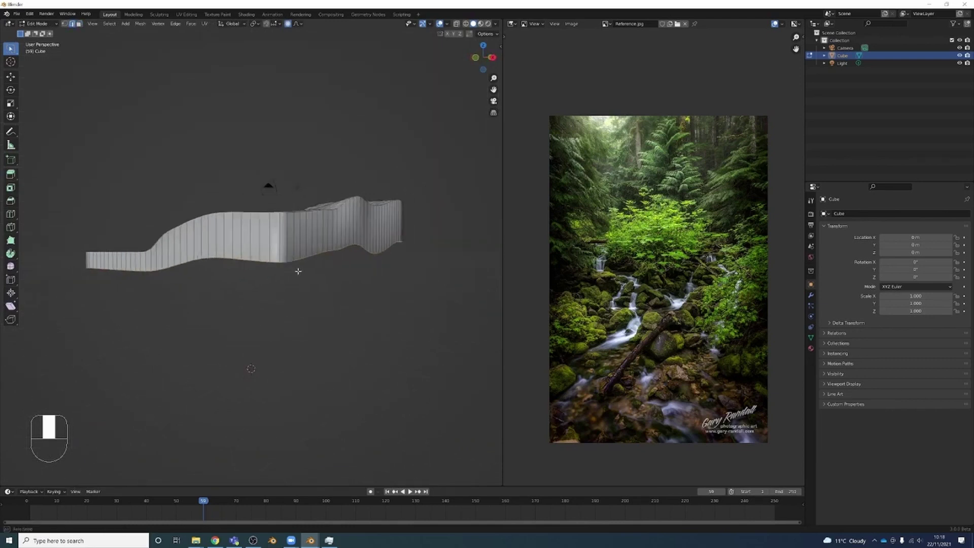
# - Turn off proportional editing and flatten the bottom boundary loop by scaling it to 0 along Z
pyautogui.press('s')
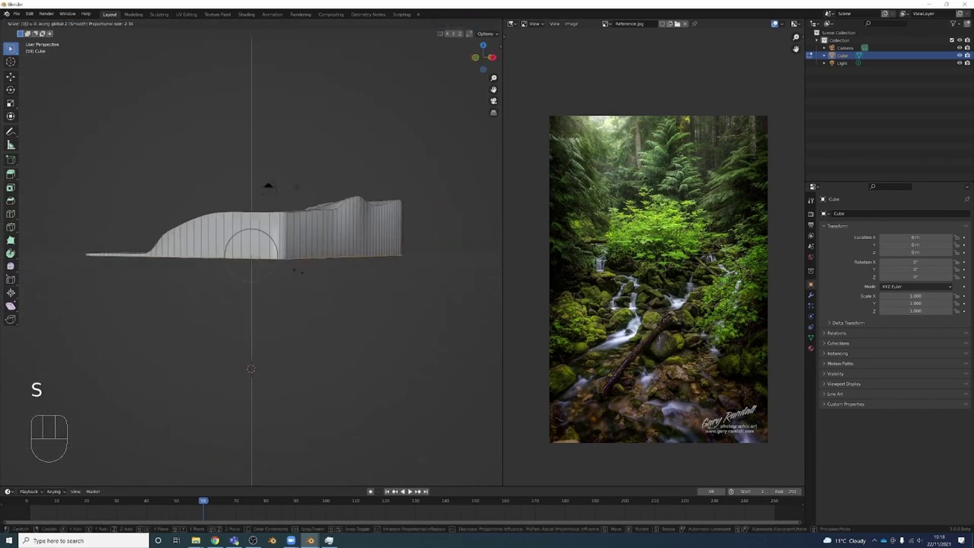
pyautogui.moveTo(298, 272); pyautogui.dragTo(270, 260, button='middle')
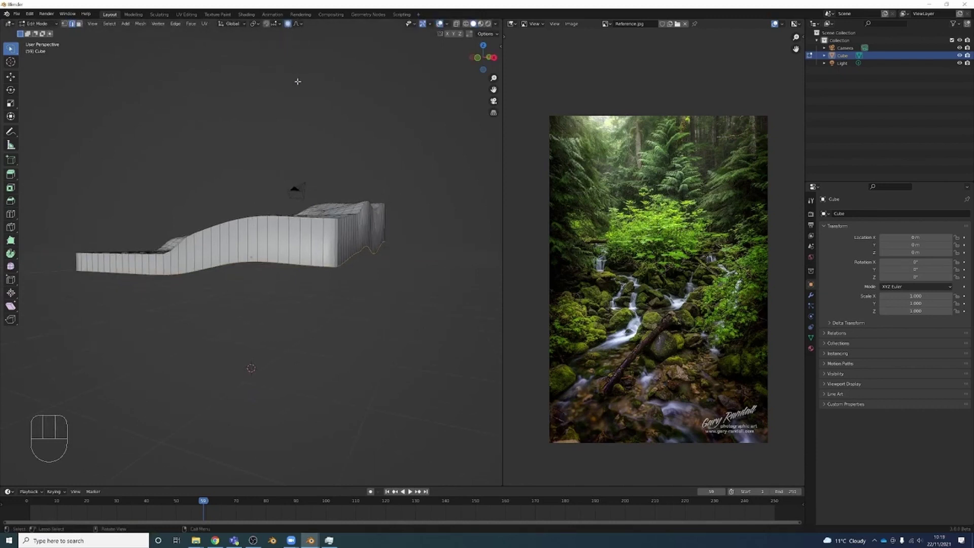
pyautogui.press('s')
pyautogui.press('z')
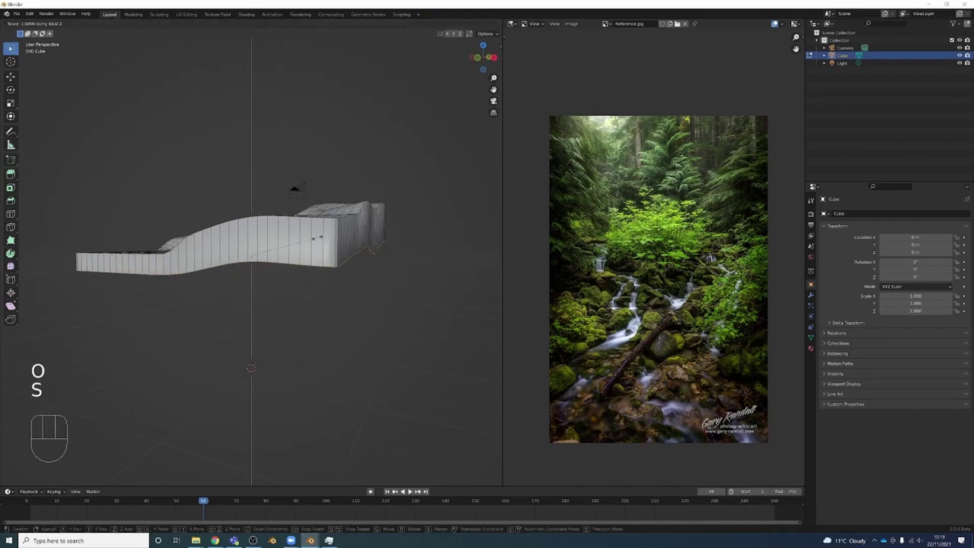
pyautogui.press('2')
pyautogui.rightClick(318, 237)
pyautogui.press('s')
pyautogui.press('z')
pyautogui.press('0')
pyautogui.press('Return')
# - Lower the flattened bottom loop about 1 m along Z to deepen the terrain's side walls
pyautogui.press('g')
pyautogui.press('z')
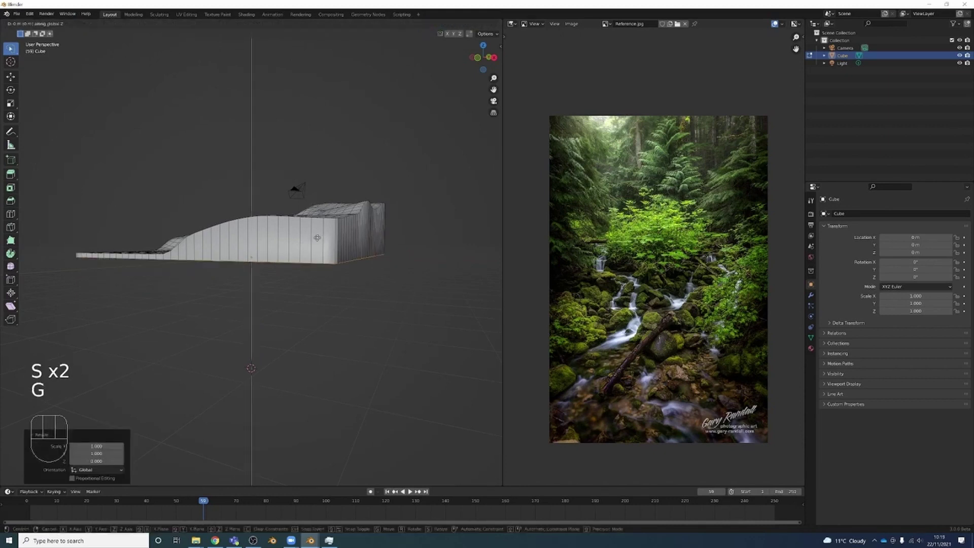
pyautogui.click(317, 263)
pyautogui.moveTo(317, 264)
pyautogui.mouseDown(button='middle')
pyautogui.moveTo(345, 267)
pyautogui.moveTo(303, 258)
pyautogui.mouseUp(button='middle')
pyautogui.press('g')
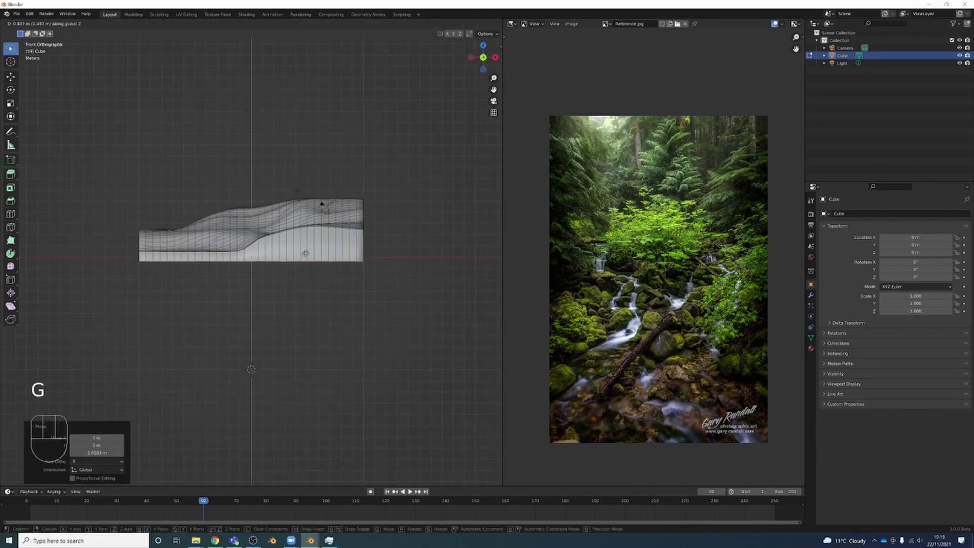
pyautogui.rightClick(307, 258)
# - Select the entire mesh and raise it along Z in front view until its flat base sits on the ground line
pyautogui.press('a')
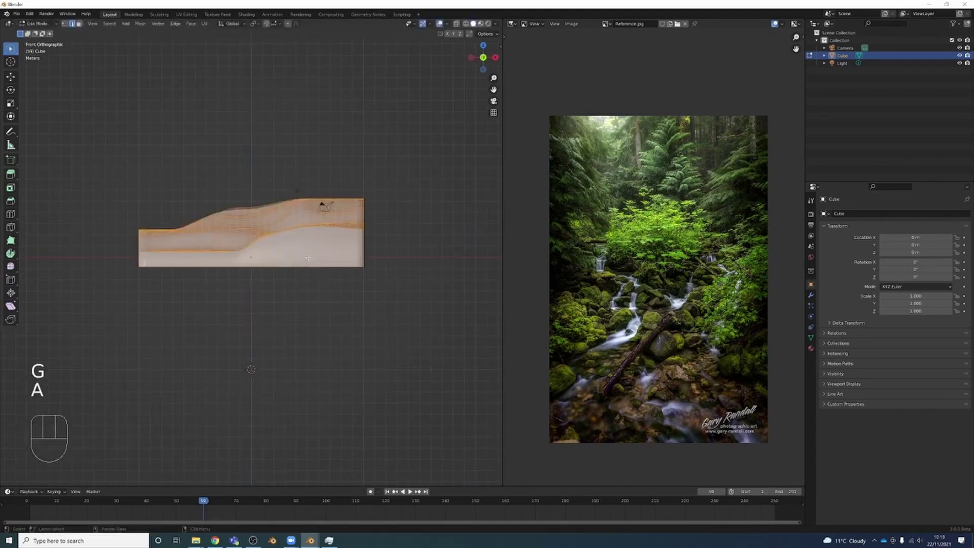
pyautogui.press('z')
pyautogui.press('g')
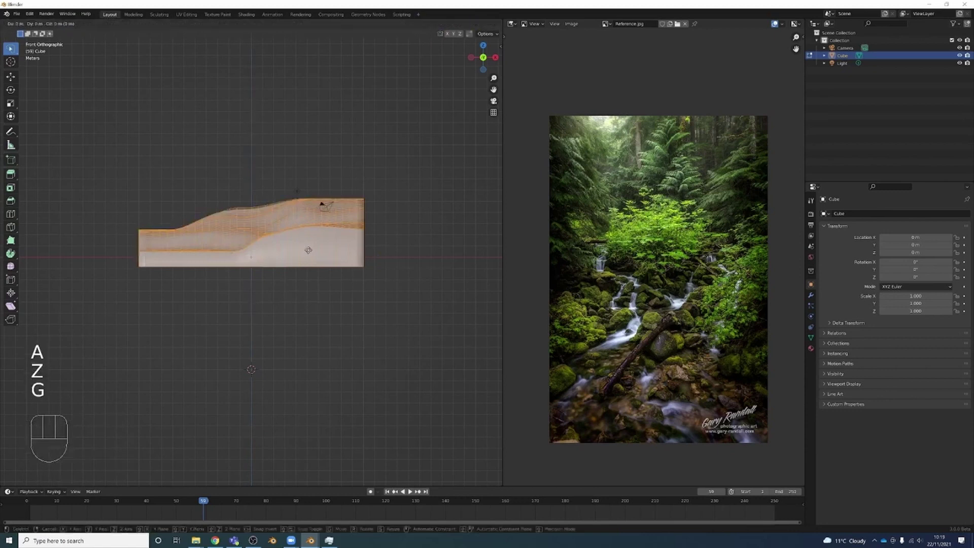
pyautogui.click(310, 240)
# - In left view with X-ray on, select all vertices above the base and raise them just over 1 m along Z
pyautogui.moveTo(311, 240); pyautogui.dragTo(289, 243, button='middle')
pyautogui.press('Tab')
pyautogui.press('Tab')
pyautogui.press('1')
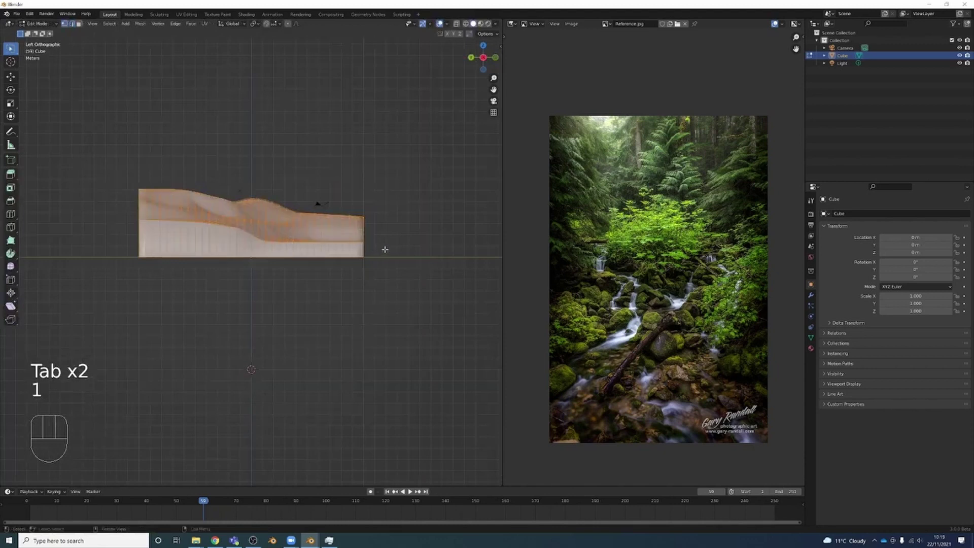
pyautogui.hotkey('alt', 'z')
pyautogui.moveTo(387, 246)
pyautogui.mouseDown()
pyautogui.moveTo(139, 169)
pyautogui.moveTo(430, 263)
pyautogui.mouseUp()
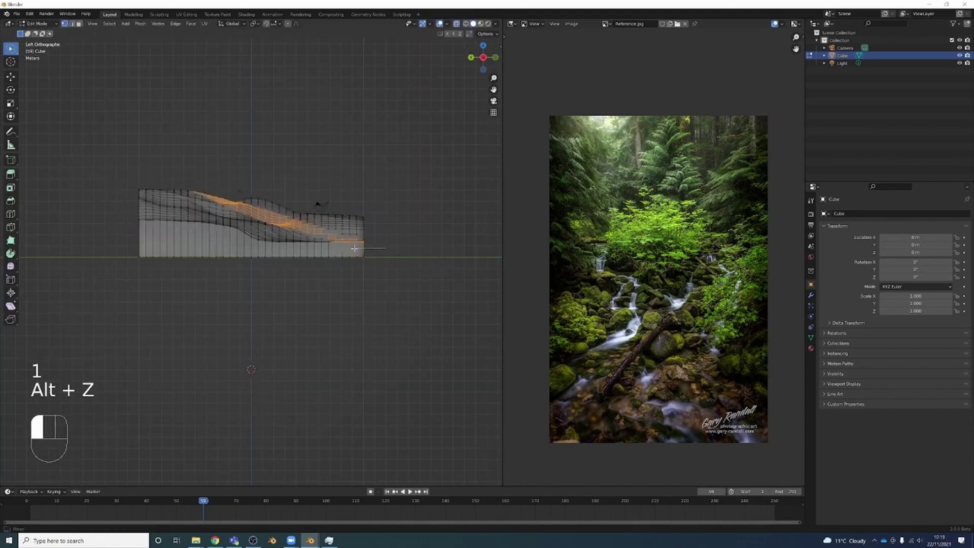
pyautogui.moveTo(354, 248)
pyautogui.mouseDown()
pyautogui.moveTo(98, 218)
pyautogui.moveTo(446, 167)
pyautogui.mouseUp()
pyautogui.press('g')
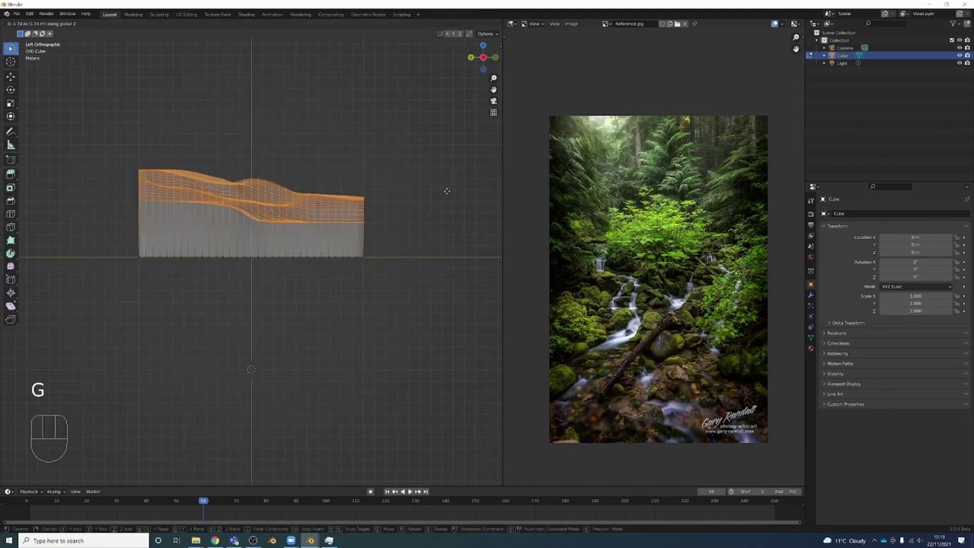
pyautogui.click(447, 196)
pyautogui.moveTo(446, 196); pyautogui.dragTo(270, 233, button='middle')
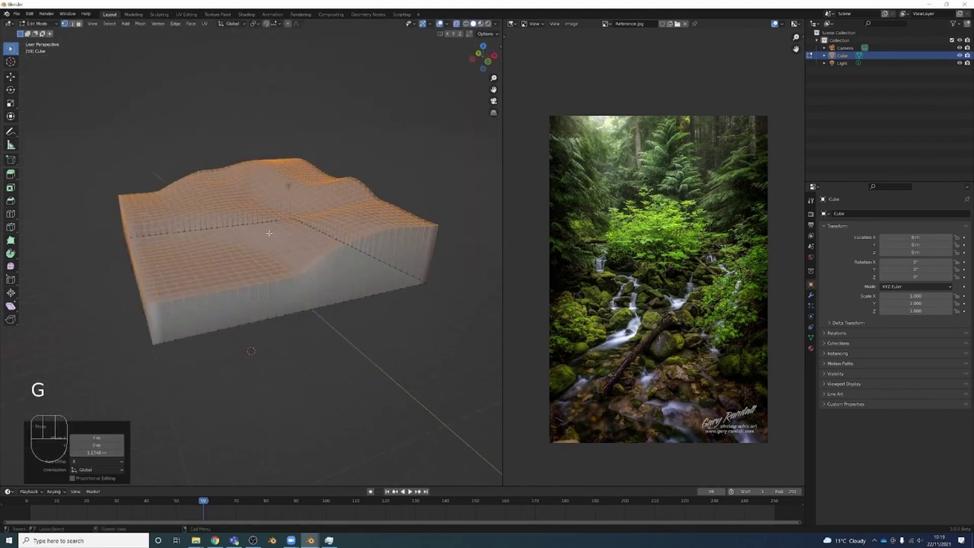
# - Turn off X-ray, return to Object Mode and add a Multiresolution modifier to the terrain
pyautogui.hotkey('alt', 'z')
pyautogui.press('Tab')
pyautogui.click(810, 294)
pyautogui.click(856, 213)
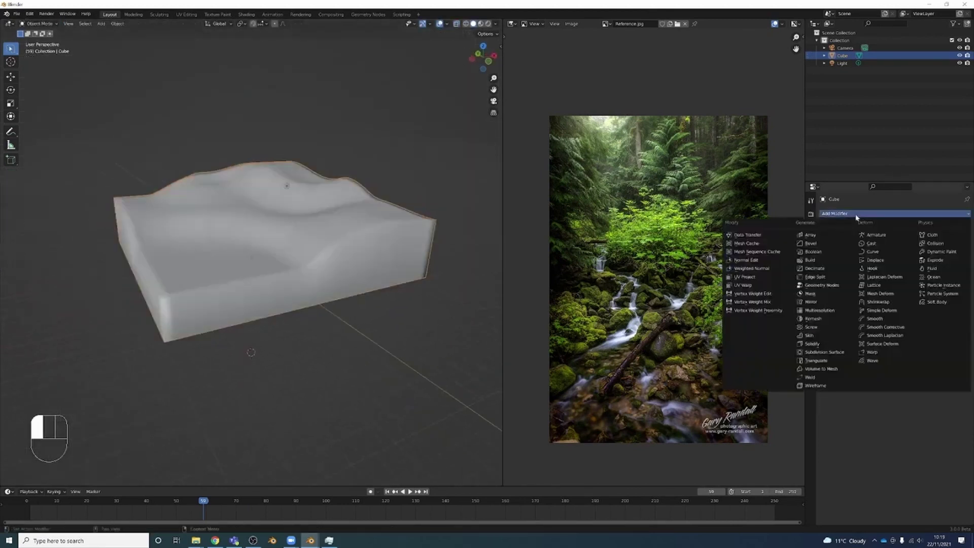
pyautogui.click(820, 311)
# - Deselect the mesh in Edit Mode to examine the terrain's grid and side walls, ending back in Object Mode
pyautogui.moveTo(356, 305); pyautogui.dragTo(320, 304, button='middle')
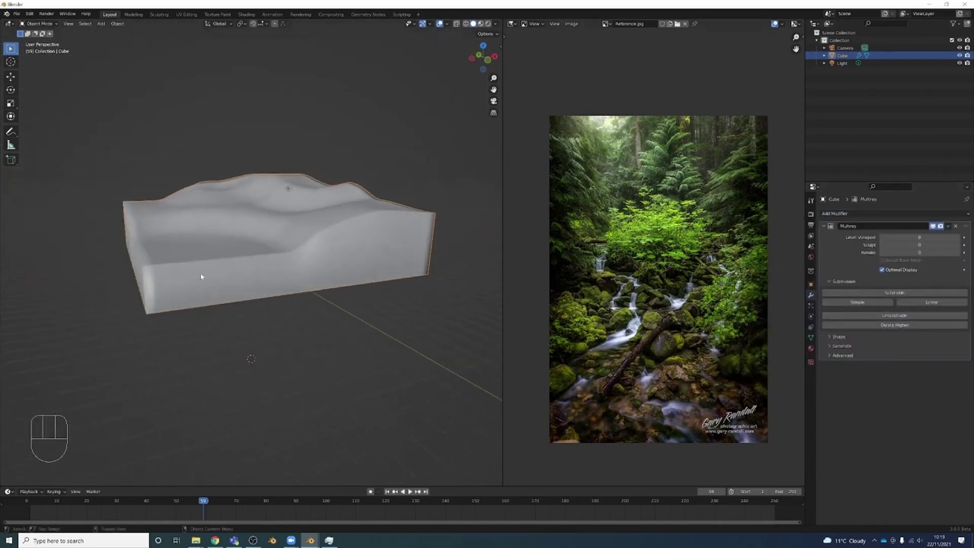
pyautogui.moveTo(201, 277); pyautogui.dragTo(249, 333, button='middle')
pyautogui.moveTo(192, 275); pyautogui.dragTo(304, 263, button='middle')
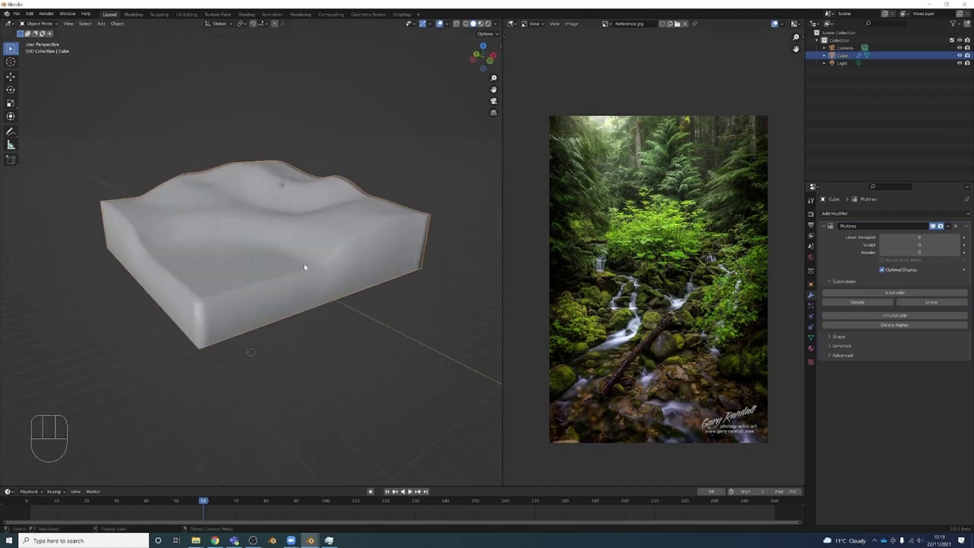
pyautogui.press('Tab')
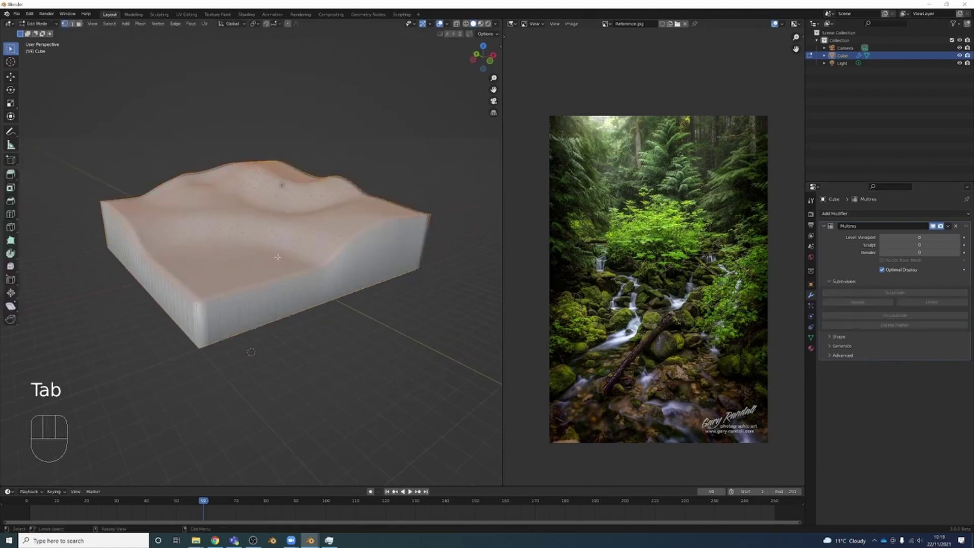
pyautogui.click(373, 322)
pyautogui.moveTo(373, 322); pyautogui.dragTo(284, 228, button='middle')
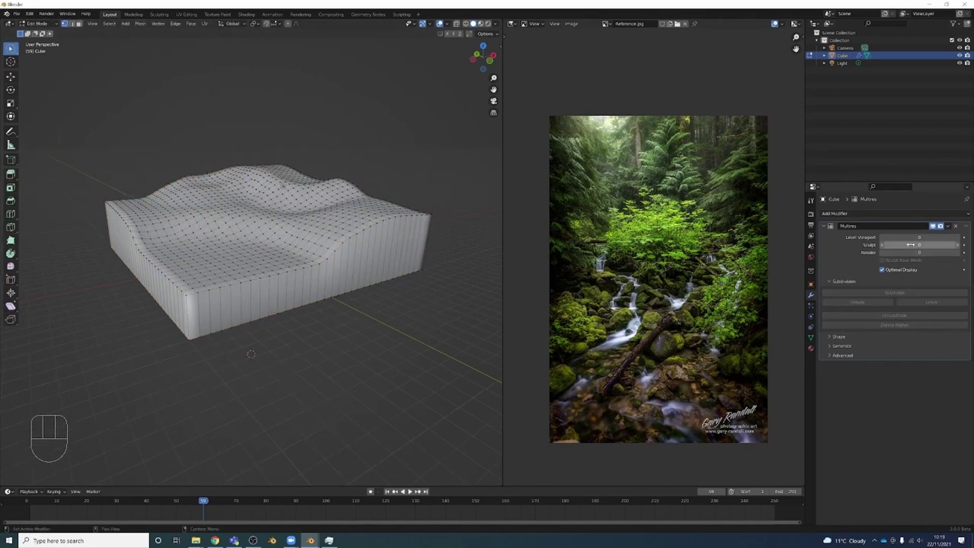
pyautogui.press('Tab')
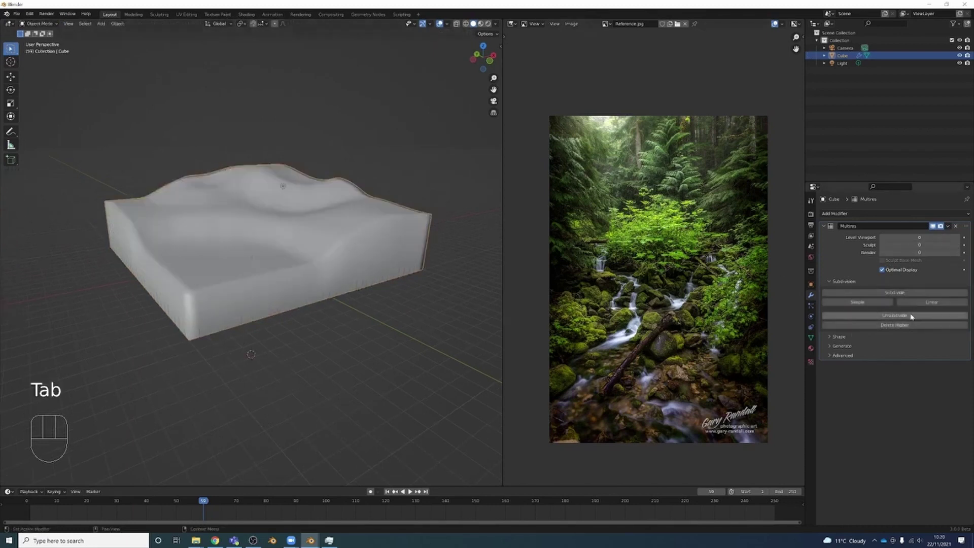
# - Subdivide the terrain through the Multiresolution modifier and inspect the rounding at its corners
pyautogui.click(902, 294)
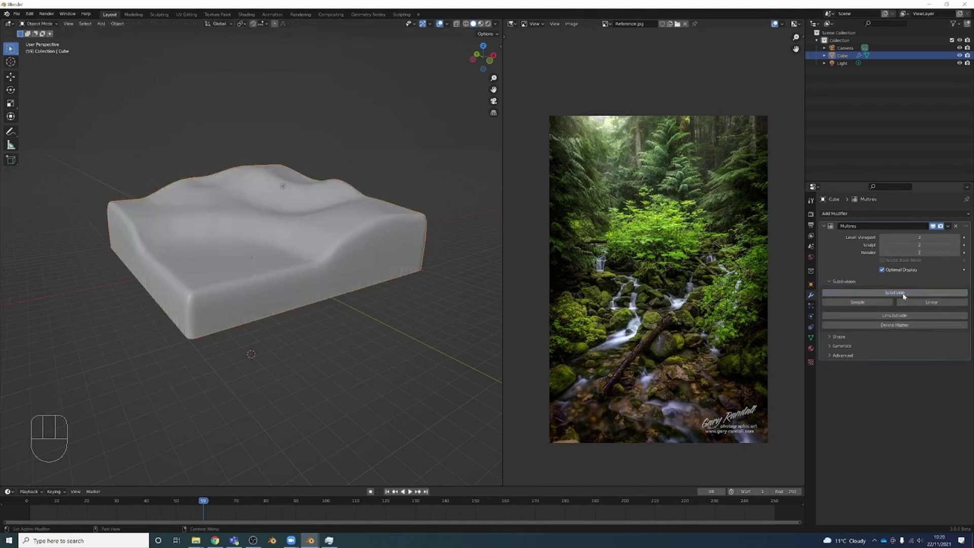
pyautogui.moveTo(385, 315); pyautogui.dragTo(409, 249, button='middle')
pyautogui.keyDown('shift'); pyautogui.moveTo(437, 234); pyautogui.dragTo(354, 269, button='middle'); pyautogui.keyUp('shift')
pyautogui.scroll(3, 361, 266)
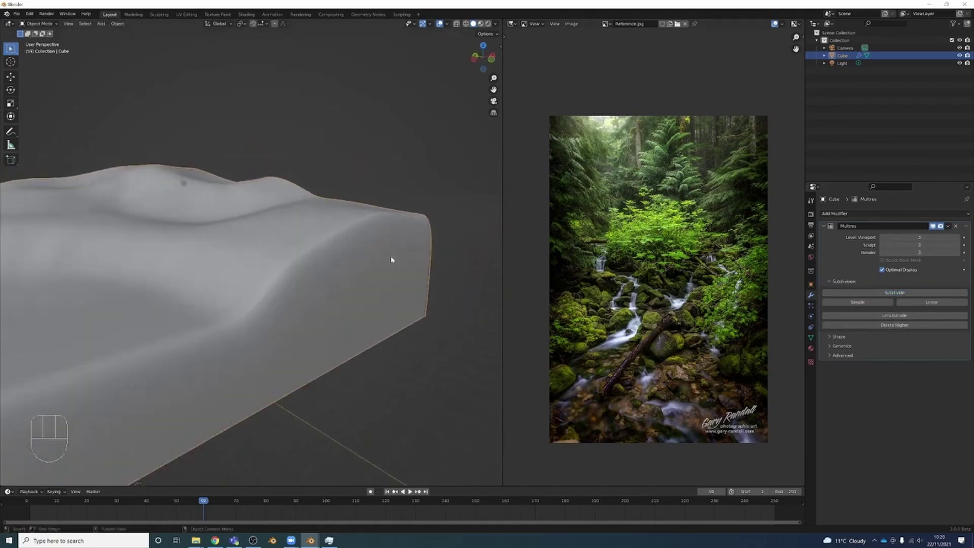
pyautogui.moveTo(481, 229); pyautogui.dragTo(455, 220, button='middle')
# - Undo the Multiresolution subdivisions
pyautogui.hotkey('ctrl', 'z')
pyautogui.hotkey('ctrl', 'z')
pyautogui.hotkey('ctrl', 'z')
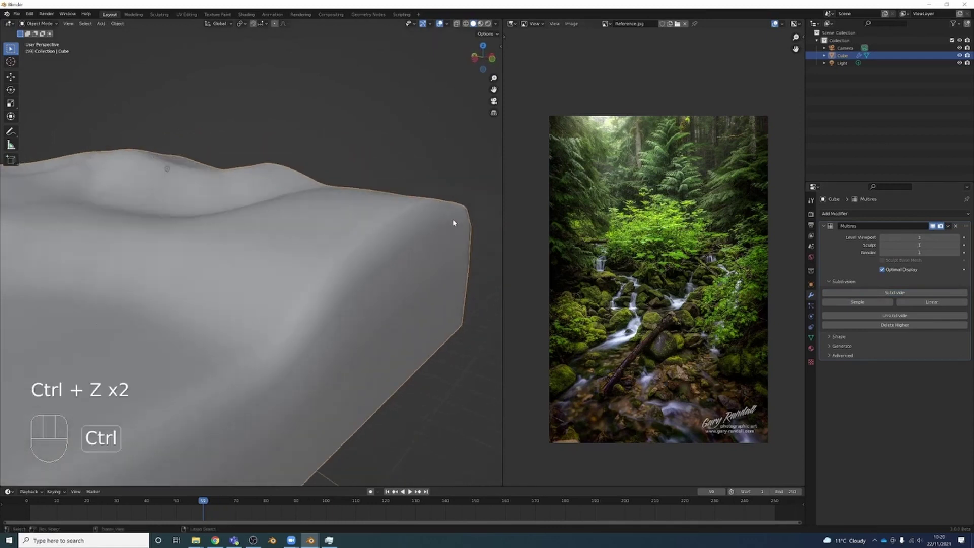
# - Add edge loops around the terrain's side walls, one near the upper rim and one near the base, and return to Object Mode
pyautogui.press('Tab')
pyautogui.scroll(-6, 407, 265)
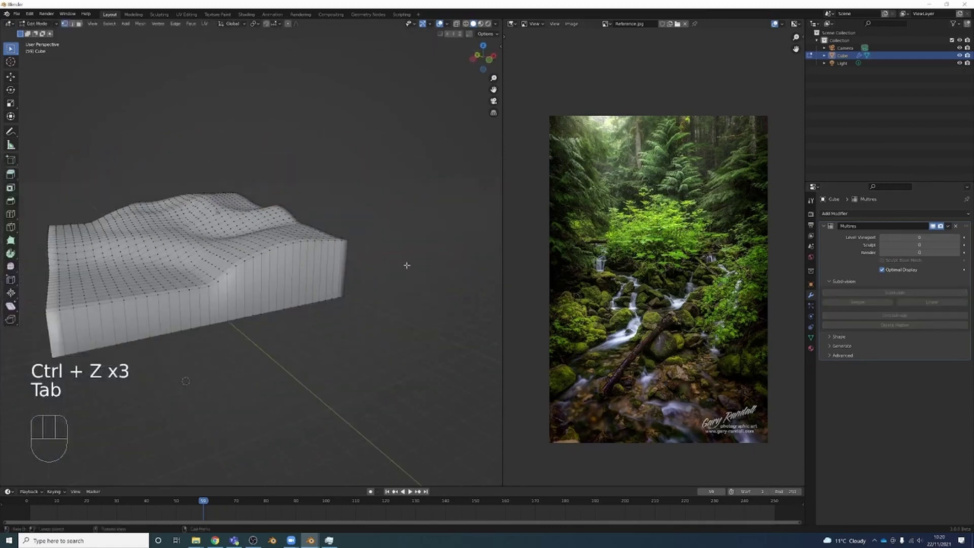
pyautogui.hotkey('ctrl', 'r')
pyautogui.click(120, 304)
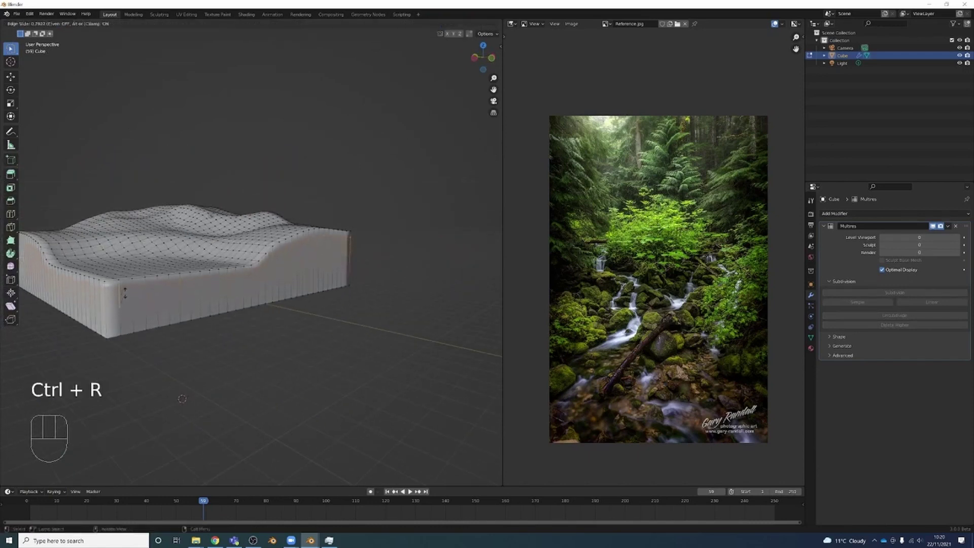
pyautogui.click(124, 292)
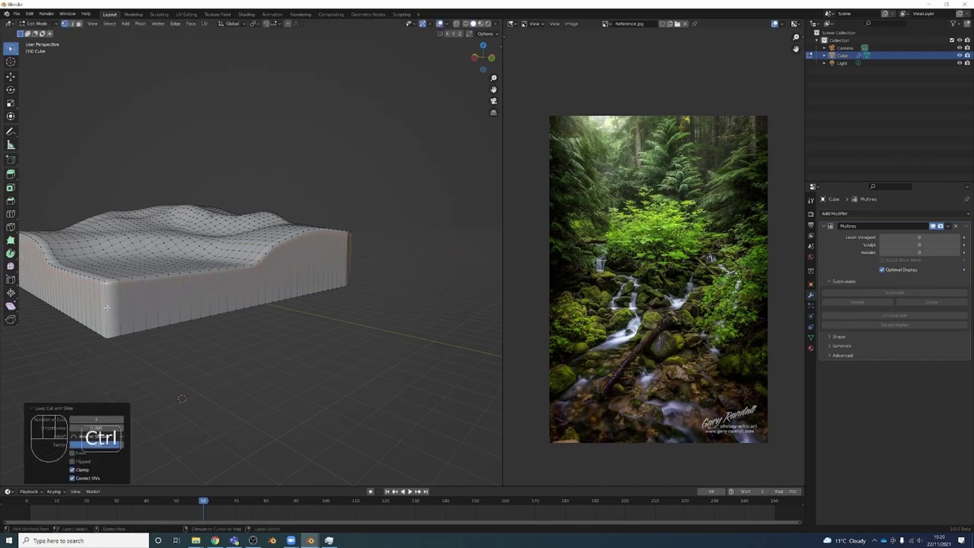
pyautogui.hotkey('ctrl', 'r')
pyautogui.click(111, 315)
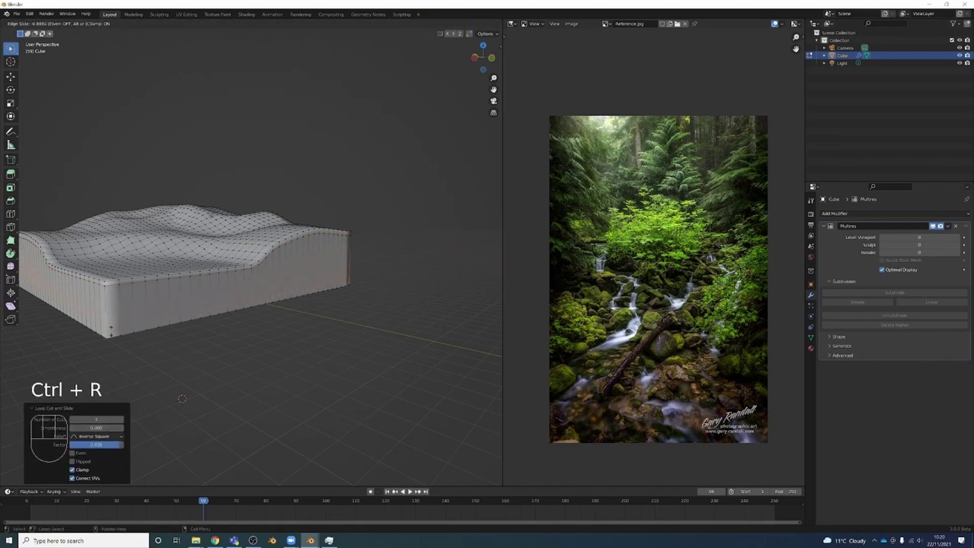
pyautogui.click(111, 331)
pyautogui.moveTo(157, 315); pyautogui.dragTo(372, 222, button='middle')
pyautogui.press('Tab')
pyautogui.scroll(2, 259, 266)
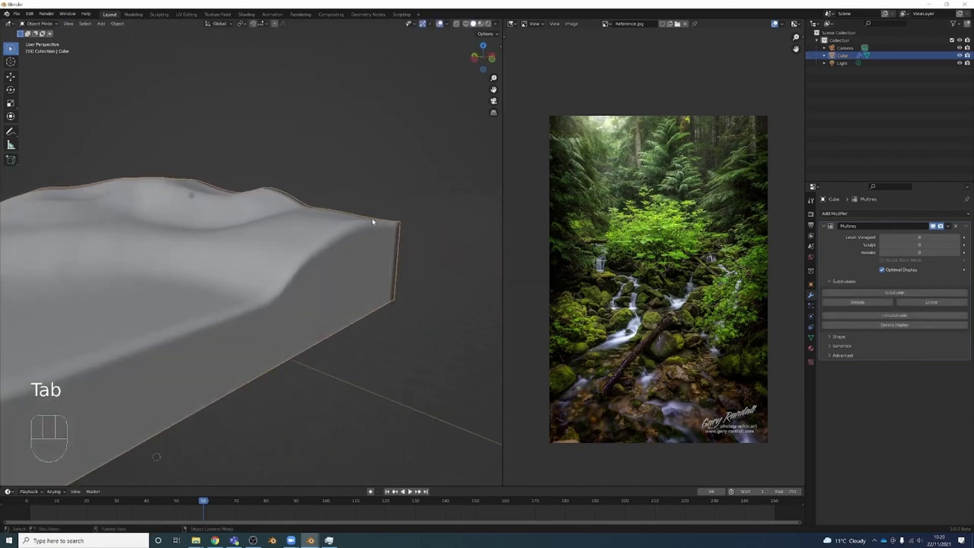
# - Subdivide the terrain three times through the Multiresolution modifier and check the corners and the base mesh
pyautogui.click(899, 293)
pyautogui.click(897, 293)
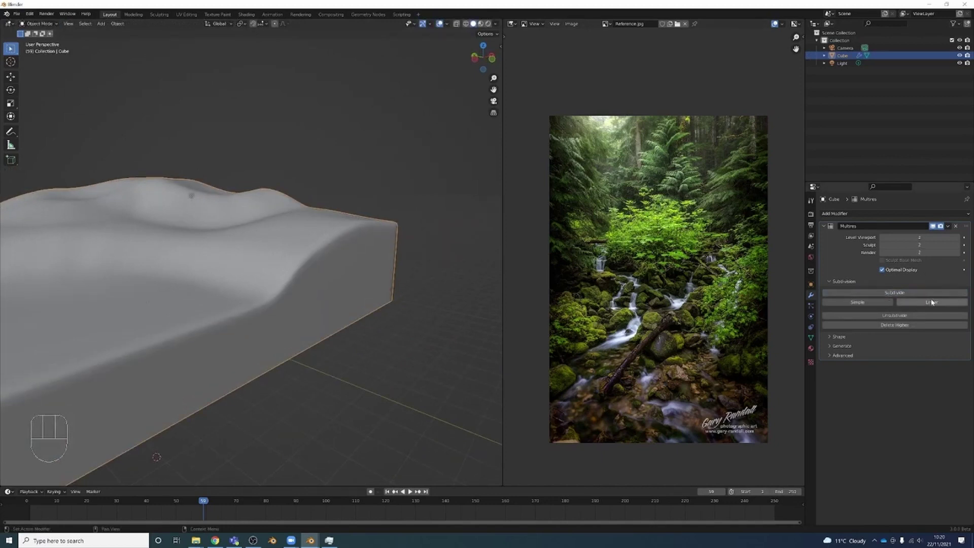
pyautogui.click(908, 294)
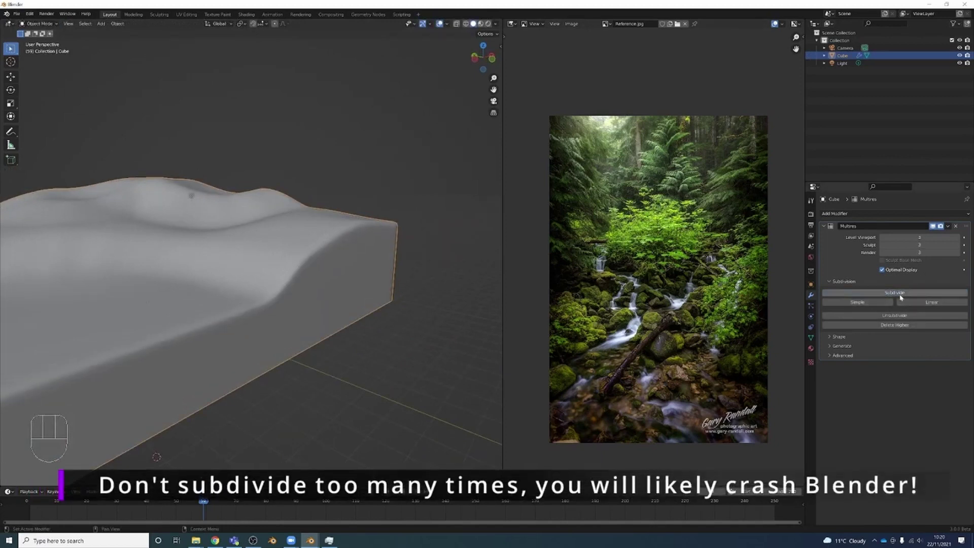
pyautogui.scroll(-3, 406, 297)
pyautogui.press('Tab')
pyautogui.press('Tab')
pyautogui.scroll(3, 305, 308)
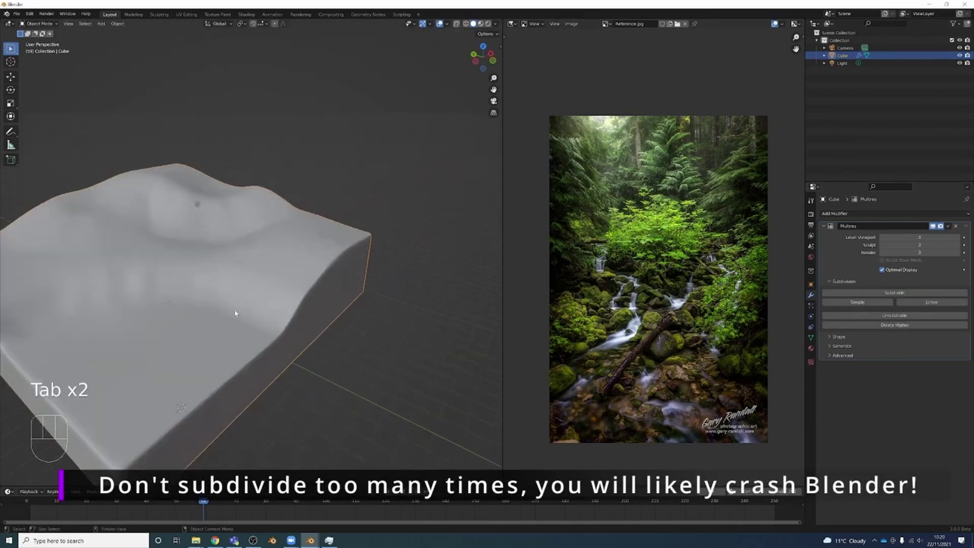
pyautogui.scroll(2, 276, 306)
# - Switch the terrain to Sculpt Mode and test the Draw brush on the left bank, undoing the last stroke
pyautogui.hotkey('ctrl', 'Tab')
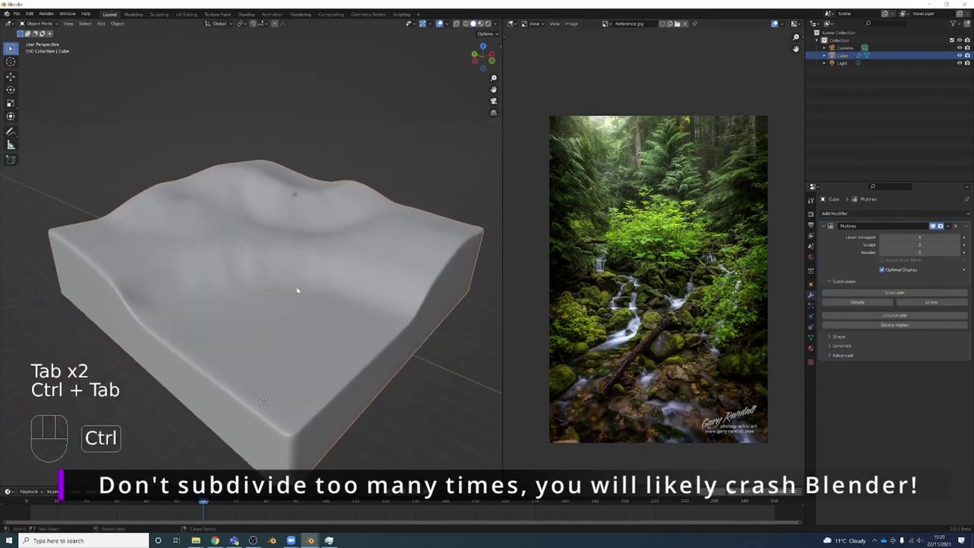
pyautogui.hotkey('ctrl', 'Tab')
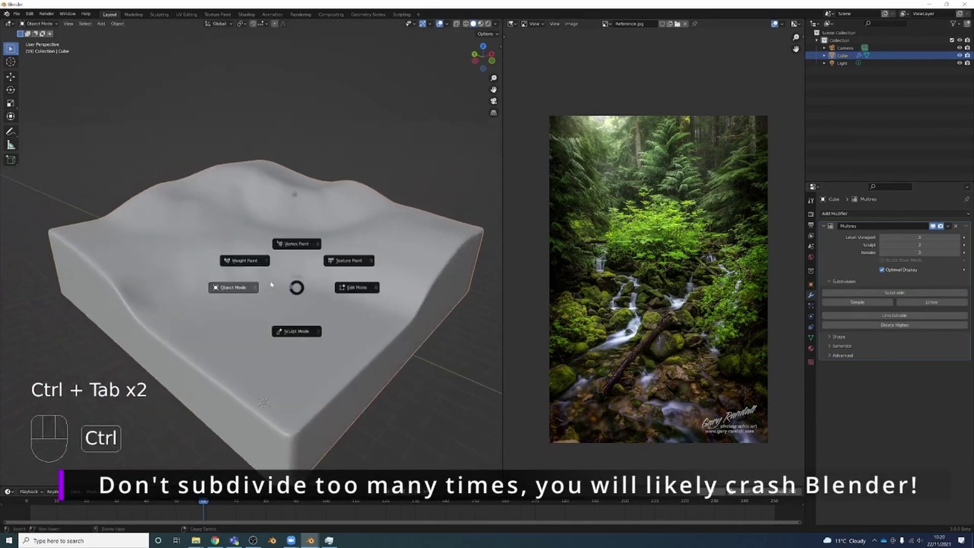
pyautogui.click(302, 330)
pyautogui.moveTo(307, 284); pyautogui.dragTo(260, 294, button='middle')
pyautogui.scroll(-3, 260, 294)
pyautogui.moveTo(224, 254)
pyautogui.mouseDown()
pyautogui.moveTo(200, 265)
pyautogui.moveTo(192, 257)
pyautogui.mouseUp()
pyautogui.scroll(-1, 212, 259)
pyautogui.hotkey('ctrl', 'z')
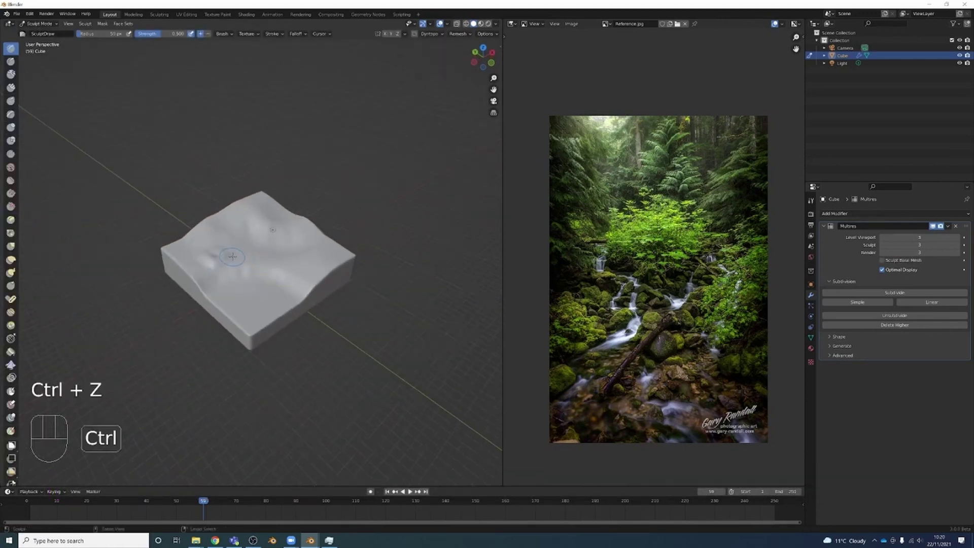
pyautogui.moveTo(223, 254)
pyautogui.mouseDown(button='middle')
pyautogui.moveTo(262, 237)
pyautogui.moveTo(274, 253)
pyautogui.mouseUp(button='middle')
pyautogui.scroll(3, 260, 243)
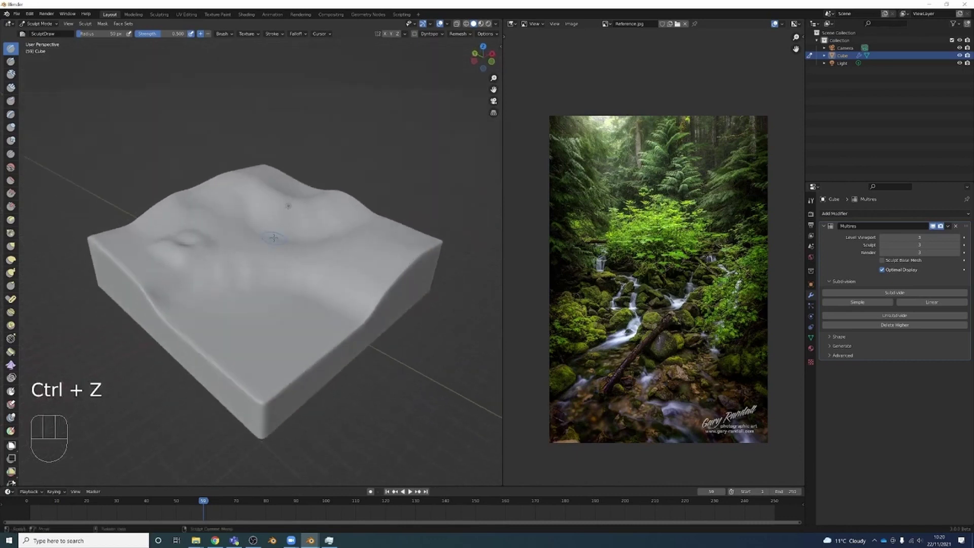
# - Try to carve a narrow stream channel down the rear slope with the inverted Draw brush
pyautogui.keyDown('ctrl'); pyautogui.moveTo(268, 197); pyautogui.dragTo(271, 231); pyautogui.keyUp('ctrl')
pyautogui.moveTo(269, 255); pyautogui.dragTo(238, 277, button='middle')
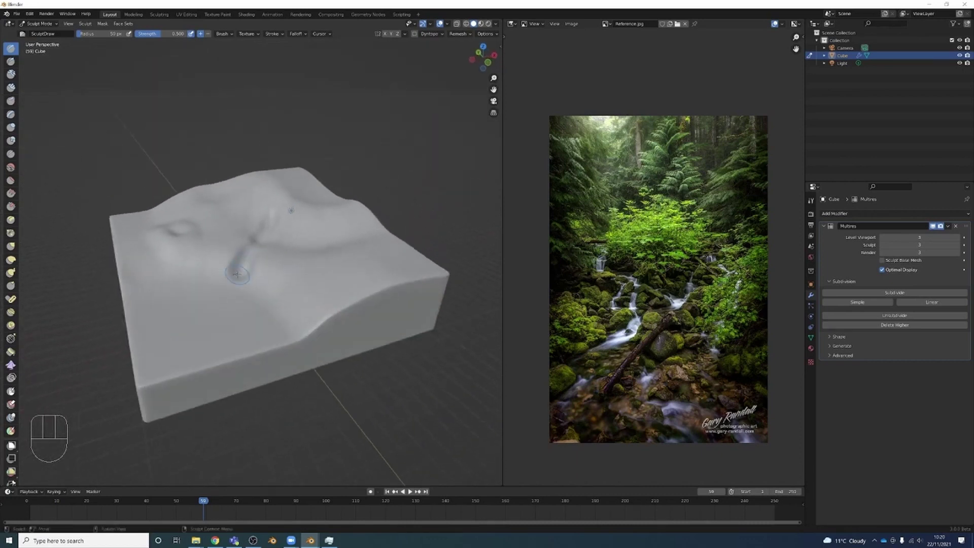
pyautogui.keyDown('ctrl'); pyautogui.moveTo(237, 277); pyautogui.dragTo(238, 277); pyautogui.keyUp('ctrl')
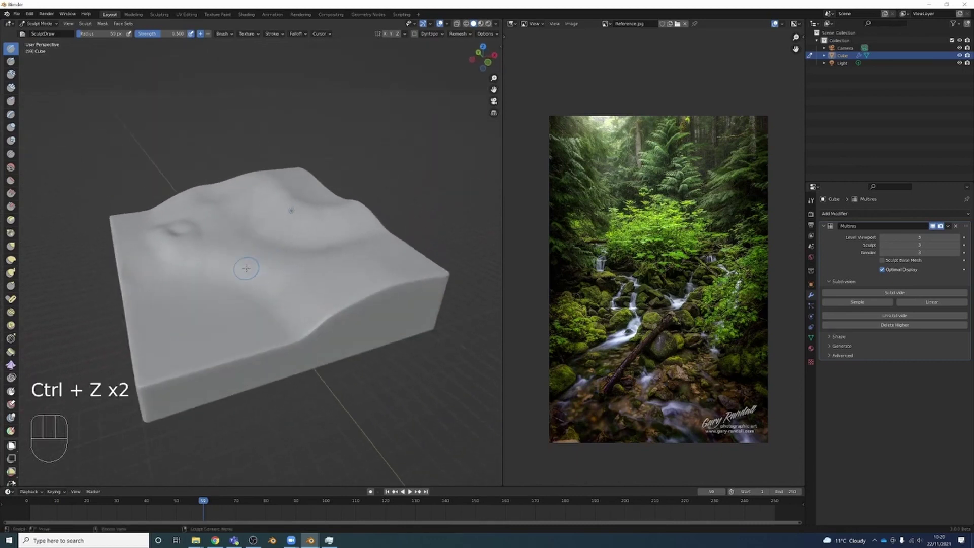
# - Enlarge the Draw brush to 137 px and carve a broad stream channel down the rear slope with inverted strokes
pyautogui.press(']')
pyautogui.press(']')
pyautogui.press(']')
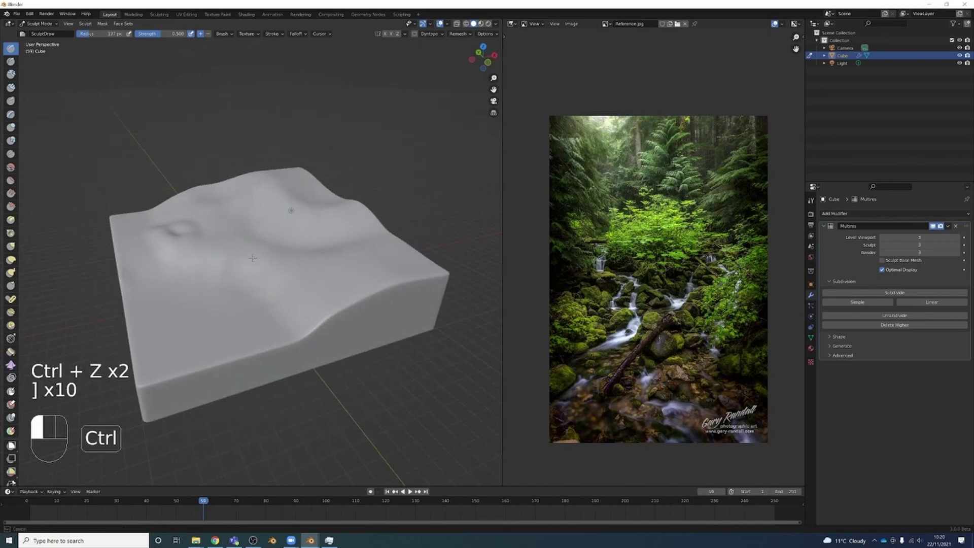
pyautogui.moveTo(252, 257)
pyautogui.keyDown('ctrl'); pyautogui.mouseDown()
pyautogui.moveTo(259, 254)
pyautogui.moveTo(251, 270)
pyautogui.mouseUp(); pyautogui.keyUp('ctrl')
pyautogui.moveTo(252, 271); pyautogui.dragTo(248, 292, button='middle')
pyautogui.keyDown('ctrl'); pyautogui.moveTo(248, 292); pyautogui.dragTo(276, 218); pyautogui.keyUp('ctrl')
pyautogui.moveTo(274, 228); pyautogui.dragTo(271, 215, button='middle')
pyautogui.keyDown('ctrl'); pyautogui.moveTo(265, 233); pyautogui.dragTo(275, 213); pyautogui.keyUp('ctrl')
pyautogui.moveTo(274, 227); pyautogui.dragTo(256, 243, button='middle')
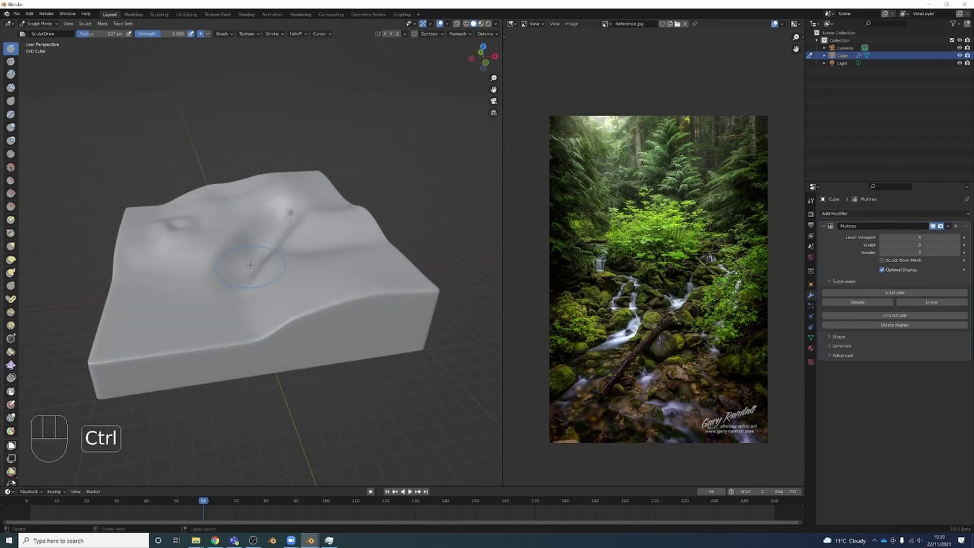
# - Undo the latest channel strokes and rework the hollow in the middle of the rear slope
pyautogui.hotkey('ctrl', 'z')
pyautogui.moveTo(287, 279); pyautogui.dragTo(287, 249, button='middle')
pyautogui.hotkey('ctrl', 'z')
pyautogui.hotkey('ctrl', 'z')
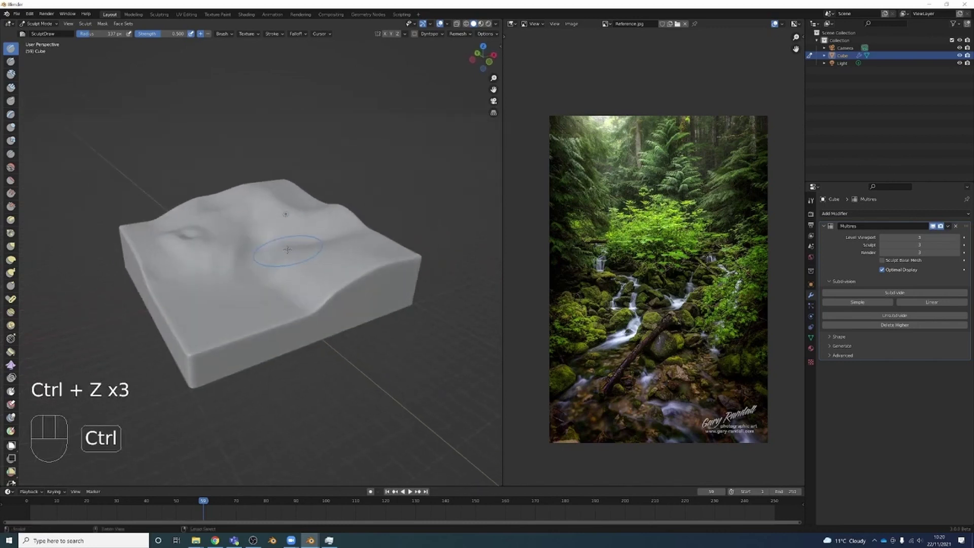
pyautogui.keyDown('ctrl'); pyautogui.click(270, 237); pyautogui.keyUp('ctrl')
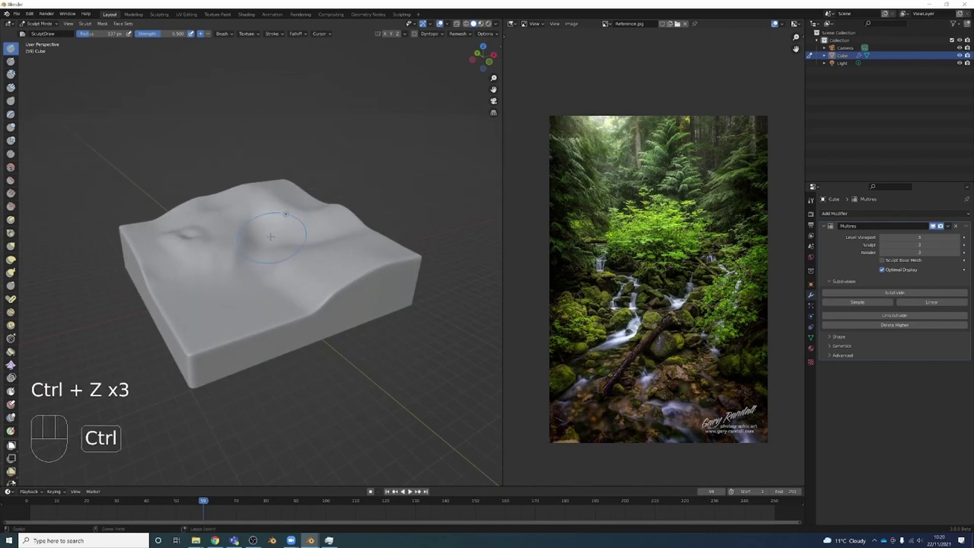
pyautogui.moveTo(271, 231)
pyautogui.mouseDown(button='middle')
pyautogui.moveTo(272, 265)
pyautogui.moveTo(309, 233)
pyautogui.moveTo(279, 243)
pyautogui.mouseUp(button='middle')
pyautogui.hotkey('ctrl', 'z')
# - Reduce the Draw brush radius and build up the left bank beside the channel, undoing misplaced strokes
pyautogui.press('[')
pyautogui.press('[')
pyautogui.press('[')
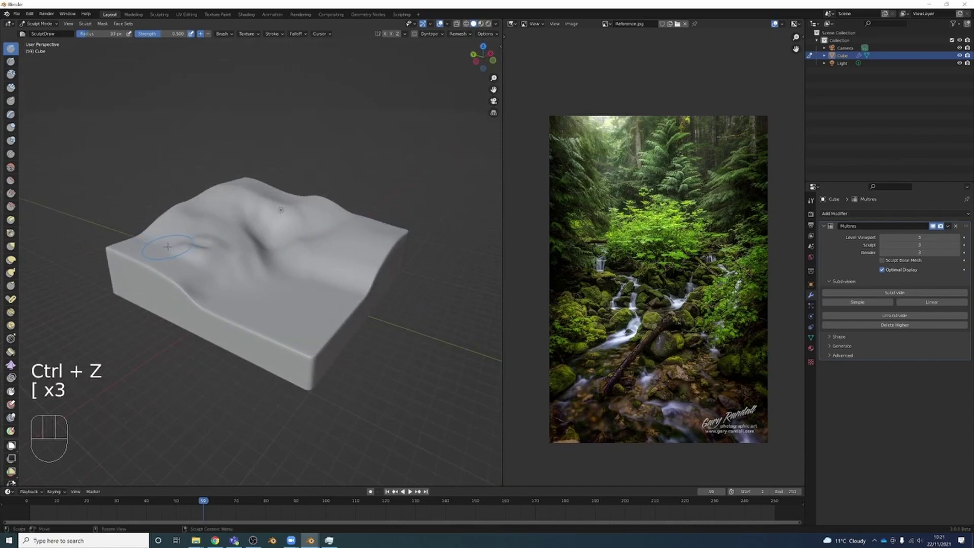
pyautogui.hotkey('ctrl', 'z')
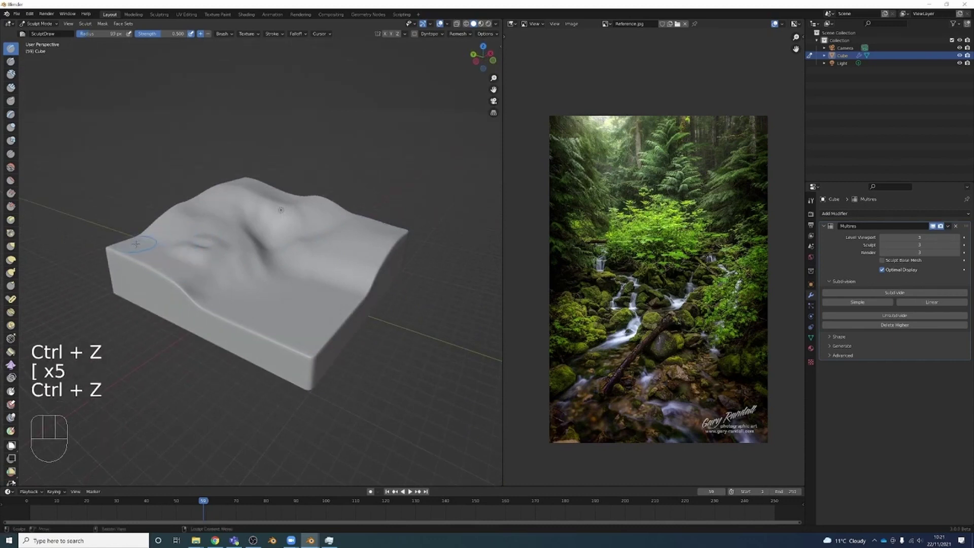
pyautogui.moveTo(148, 243); pyautogui.dragTo(168, 252)
pyautogui.moveTo(195, 244); pyautogui.dragTo(199, 268, button='middle')
pyautogui.moveTo(207, 207)
pyautogui.mouseDown()
pyautogui.moveTo(223, 195)
pyautogui.moveTo(221, 248)
pyautogui.moveTo(203, 234)
pyautogui.mouseUp()
pyautogui.hotkey('ctrl', 'z')
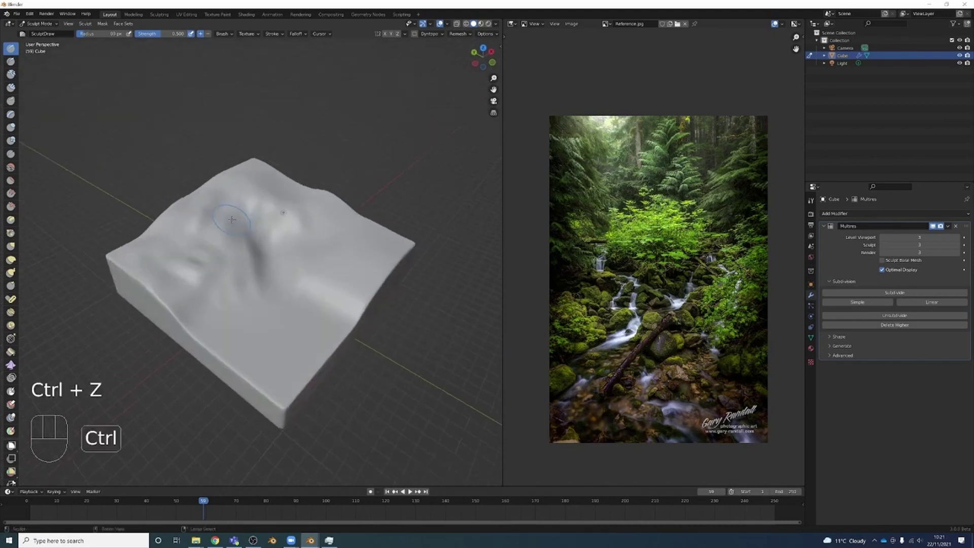
# - Lower the Draw brush strength to about 0.25 for gentler shaping
pyautogui.moveTo(155, 33); pyautogui.dragTo(138, 33)
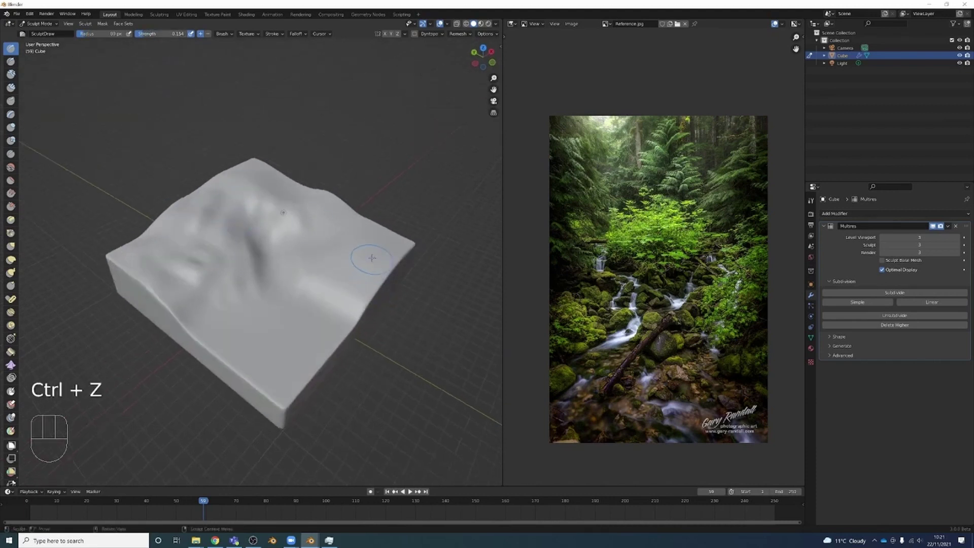
pyautogui.moveTo(328, 237); pyautogui.dragTo(336, 248, button='middle')
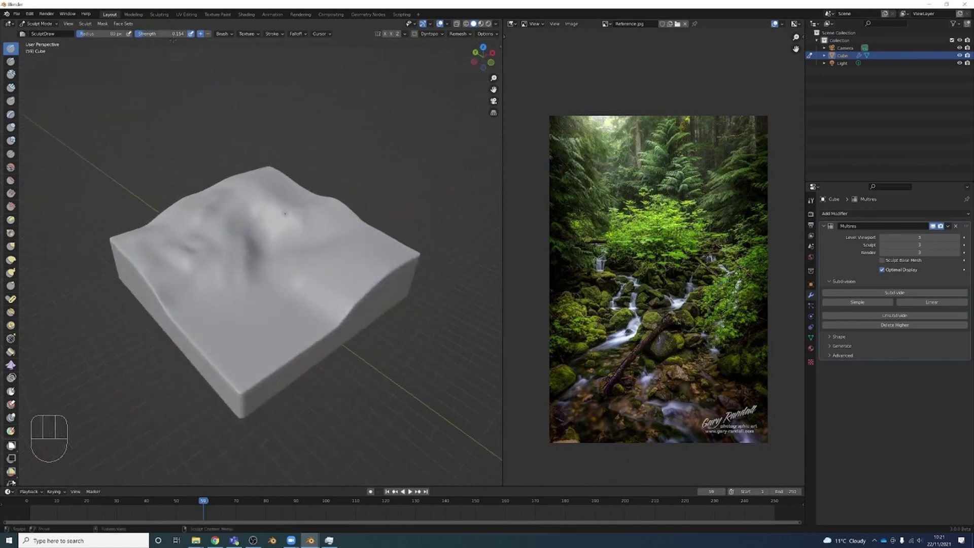
pyautogui.moveTo(147, 36)
pyautogui.mouseDown()
pyautogui.moveTo(157, 35)
pyautogui.moveTo(147, 37)
pyautogui.mouseUp()
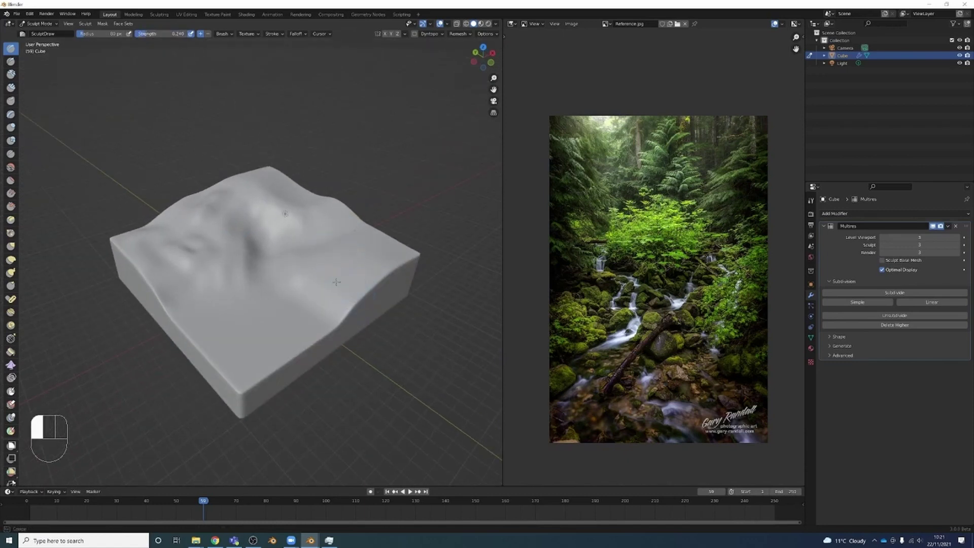
# - Switch to the Clay brush, lower its strength and build up the inner slope of the right bank
pyautogui.press('c')
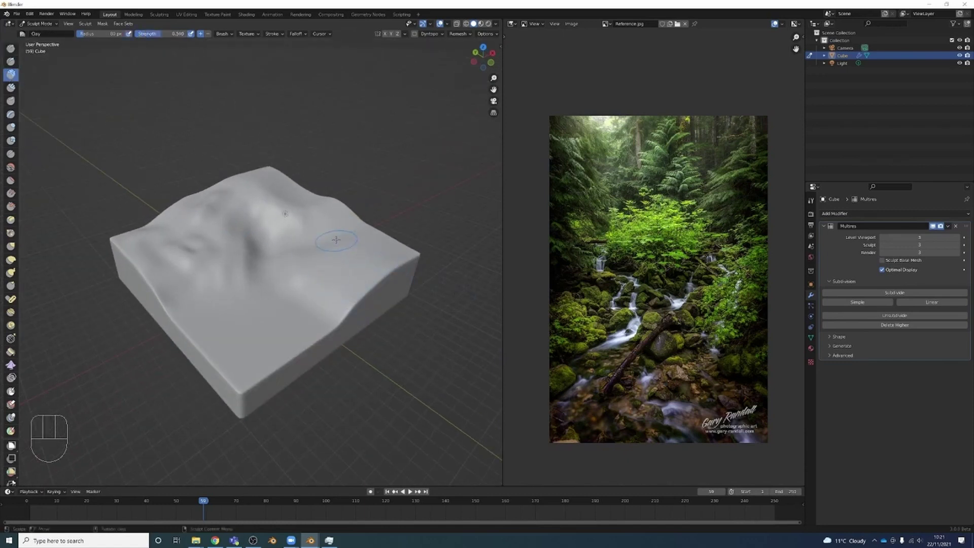
pyautogui.moveTo(335, 239); pyautogui.dragTo(355, 246)
pyautogui.hotkey('ctrl', 'z')
pyautogui.moveTo(153, 34); pyautogui.dragTo(145, 33)
pyautogui.moveTo(300, 282); pyautogui.dragTo(320, 290)
pyautogui.moveTo(304, 274); pyautogui.dragTo(332, 244)
# - Set the Clay brush strength to 0.255 and add volume along the top of the right bank, undoing a stray stroke
pyautogui.moveTo(144, 34); pyautogui.dragTo(149, 33)
pyautogui.moveTo(303, 211)
pyautogui.mouseDown()
pyautogui.moveTo(298, 219)
pyautogui.moveTo(354, 246)
pyautogui.mouseUp()
pyautogui.moveTo(354, 246); pyautogui.dragTo(340, 235, button='middle')
pyautogui.moveTo(345, 244); pyautogui.dragTo(357, 258)
pyautogui.moveTo(357, 258)
pyautogui.mouseDown(button='middle')
pyautogui.moveTo(344, 253)
pyautogui.moveTo(388, 255)
pyautogui.mouseUp(button='middle')
pyautogui.hotkey('ctrl', 'z')
pyautogui.click(342, 255)
# - Fill out the left bank and the rear ridge above the channel with Clay strokes
pyautogui.moveTo(223, 238); pyautogui.dragTo(205, 247)
pyautogui.moveTo(207, 246); pyautogui.dragTo(190, 255)
pyautogui.moveTo(236, 197); pyautogui.dragTo(292, 206)
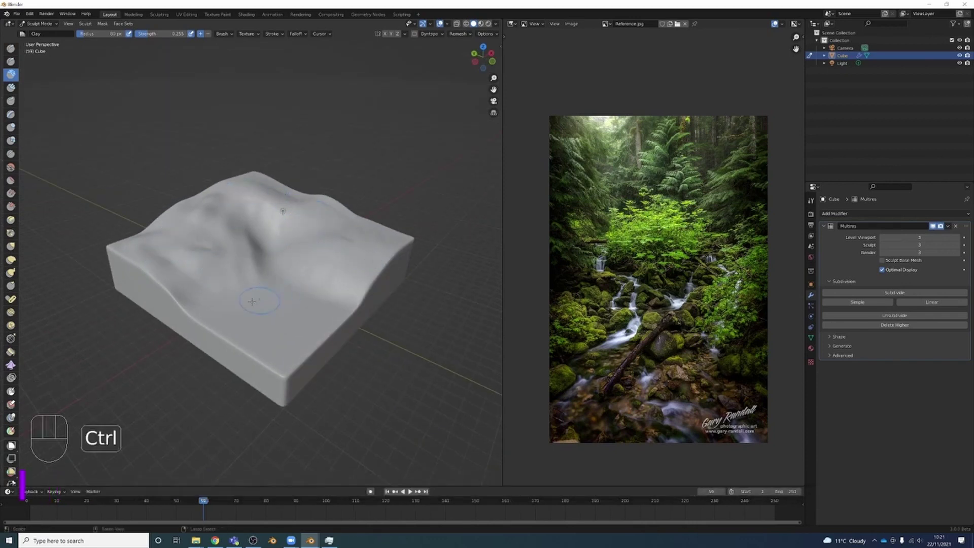
# - Undo the unwanted Clay strokes and reduce the brush radius to 40 px for finer shaping of the stream bed
pyautogui.hotkey('ctrl', 'z')
pyautogui.press('[')
pyautogui.press('[')
pyautogui.press('[')
pyautogui.press('[')
pyautogui.press('[')
pyautogui.press('[')
pyautogui.hotkey('ctrl', 'z')
pyautogui.hotkey('ctrl', 'z')
pyautogui.moveTo(374, 256); pyautogui.dragTo(360, 246, button='middle')
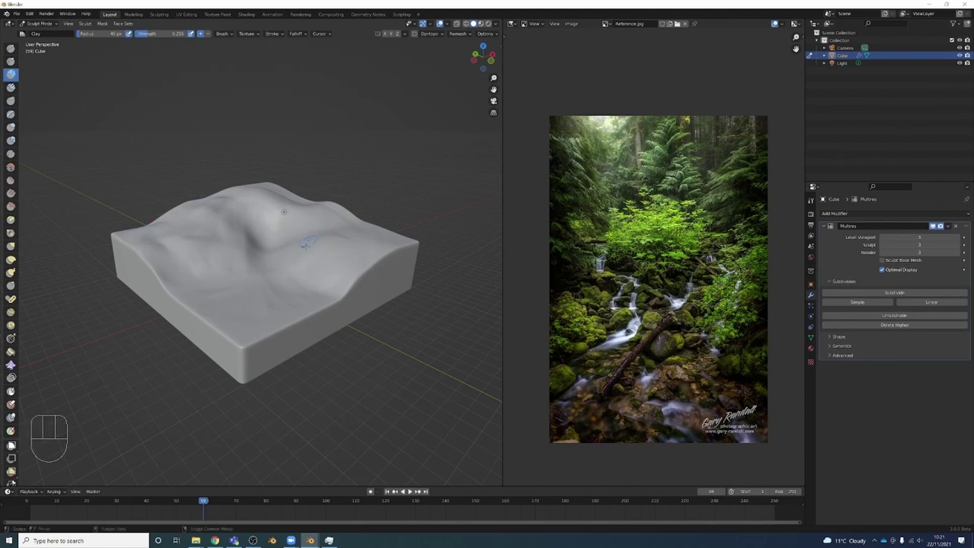
# - Examine the sculpted banks and stream channel from several angles and distances
pyautogui.keyDown('alt'); pyautogui.moveTo(334, 246); pyautogui.dragTo(330, 274); pyautogui.keyUp('alt')
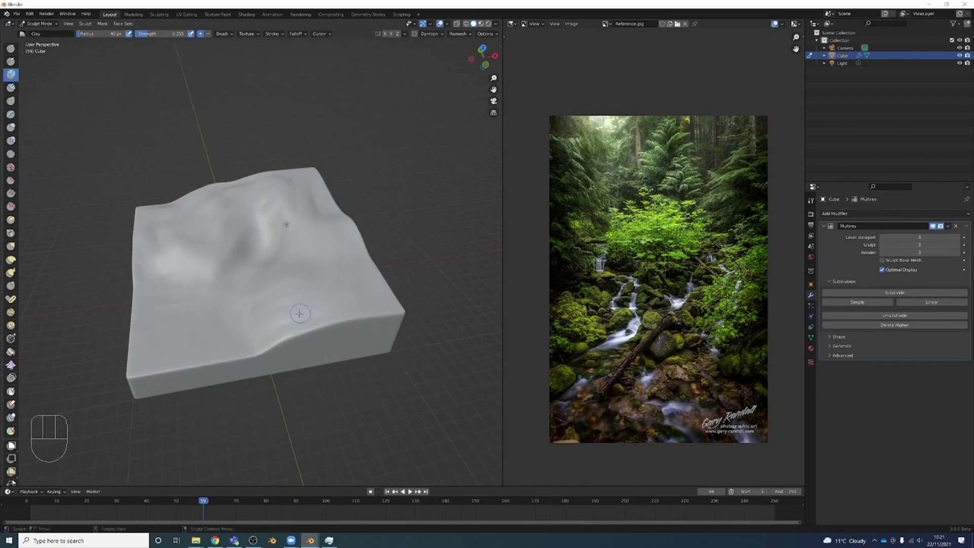
pyautogui.moveTo(286, 324)
pyautogui.keyDown('alt'); pyautogui.mouseDown()
pyautogui.moveTo(336, 248)
pyautogui.moveTo(384, 226)
pyautogui.mouseUp(); pyautogui.keyUp('alt')
pyautogui.scroll(3, 356, 233)
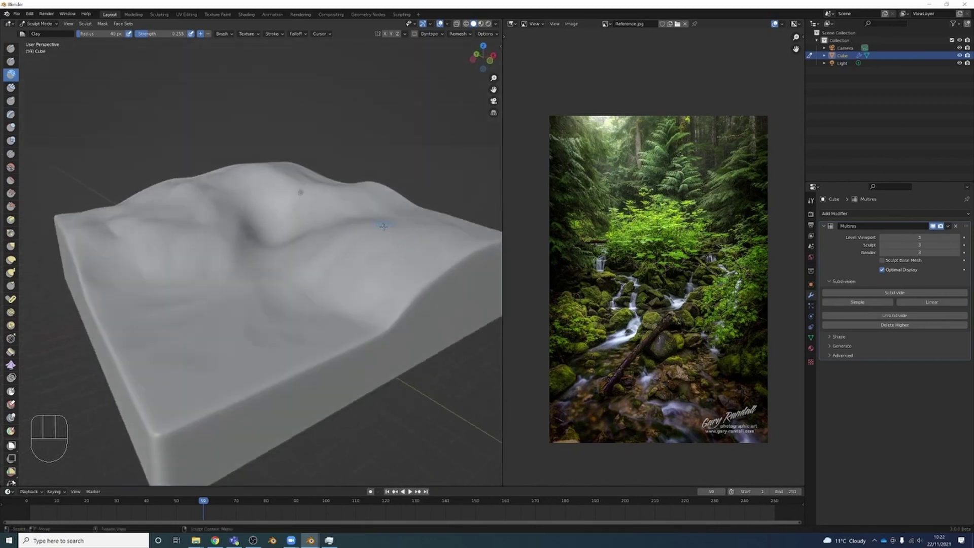
pyautogui.moveTo(384, 226)
pyautogui.keyDown('ctrl'); pyautogui.mouseDown(button='middle')
pyautogui.moveTo(382, 258)
pyautogui.moveTo(381, 238)
pyautogui.moveTo(355, 228)
pyautogui.mouseUp(button='middle'); pyautogui.keyUp('ctrl')
pyautogui.keyDown('shift'); pyautogui.moveTo(355, 228); pyautogui.dragTo(344, 238, button='middle'); pyautogui.keyUp('shift')
pyautogui.moveTo(341, 219); pyautogui.dragTo(341, 218)
pyautogui.moveTo(341, 218); pyautogui.dragTo(385, 218, button='middle')
pyautogui.moveTo(307, 284)
pyautogui.keyDown('ctrl'); pyautogui.mouseDown(button='middle')
pyautogui.moveTo(306, 245)
pyautogui.moveTo(320, 236)
pyautogui.mouseUp(button='middle'); pyautogui.keyUp('ctrl')
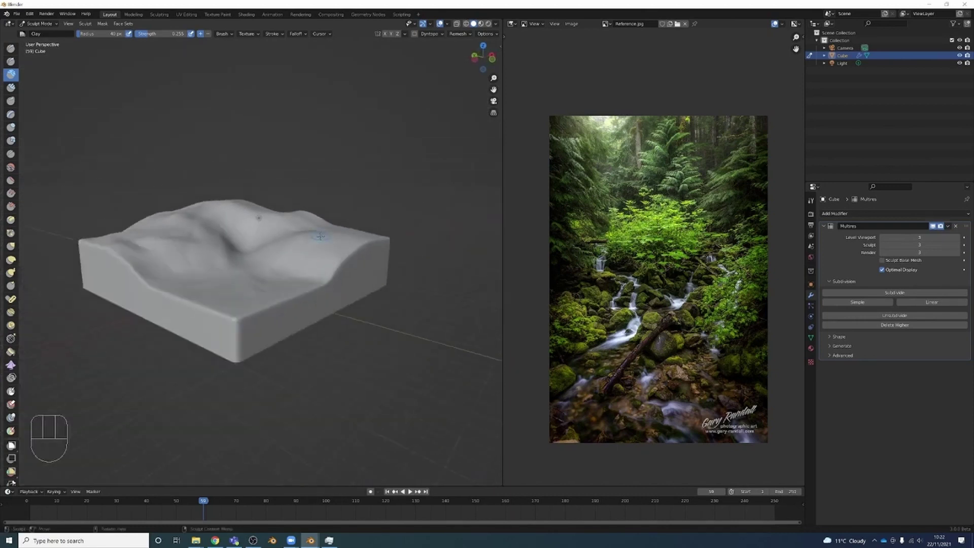